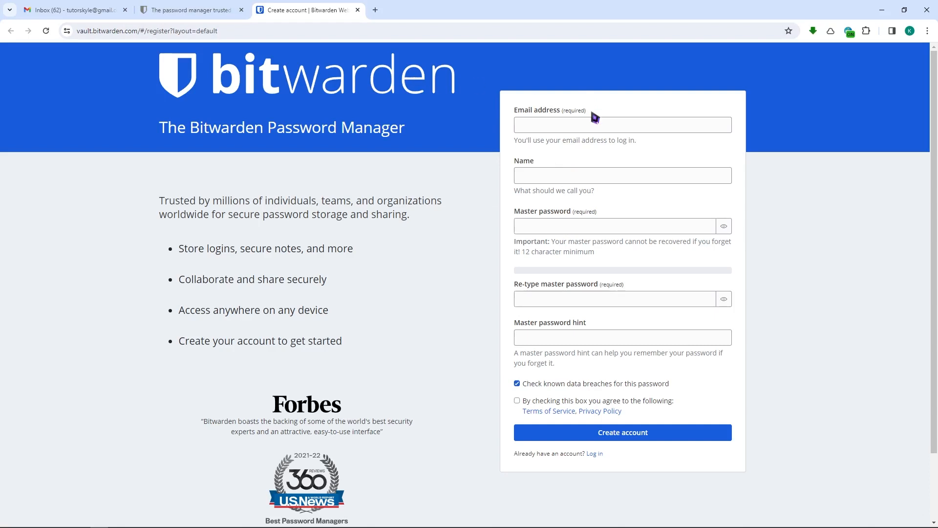
# Fill in the email address and display name from the suggestions
pyautogui.click(634, 131)
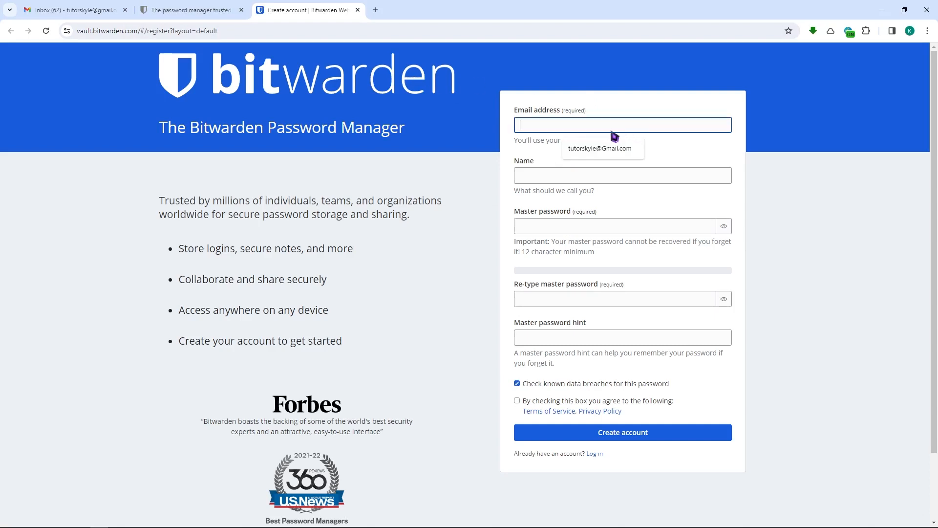
pyautogui.click(608, 148)
pyautogui.click(541, 179)
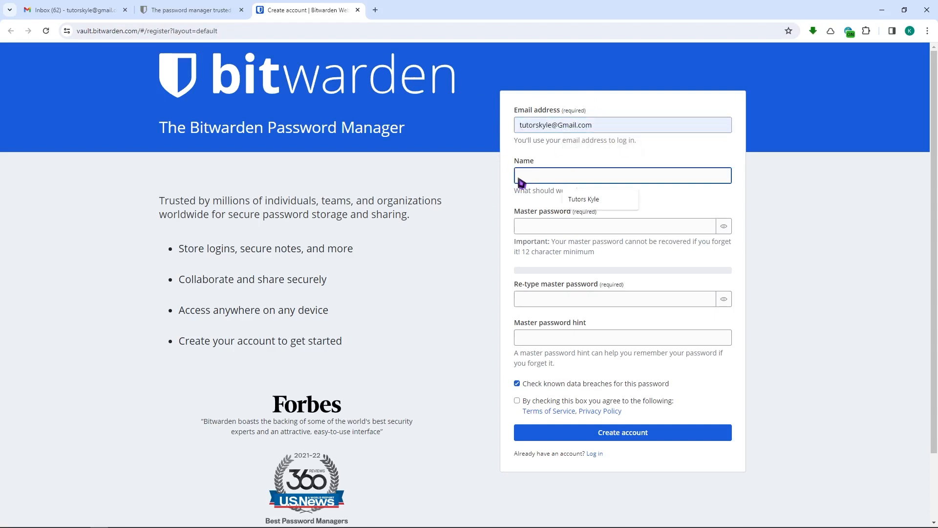
pyautogui.click(596, 200)
# Enter a strong master password and retype it to confirm
pyautogui.click(581, 229)
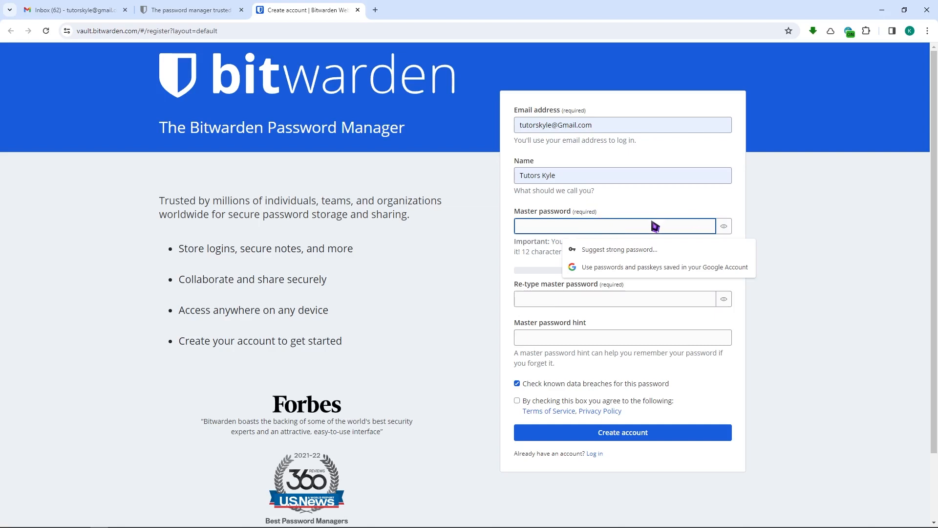
pyautogui.write('••••')
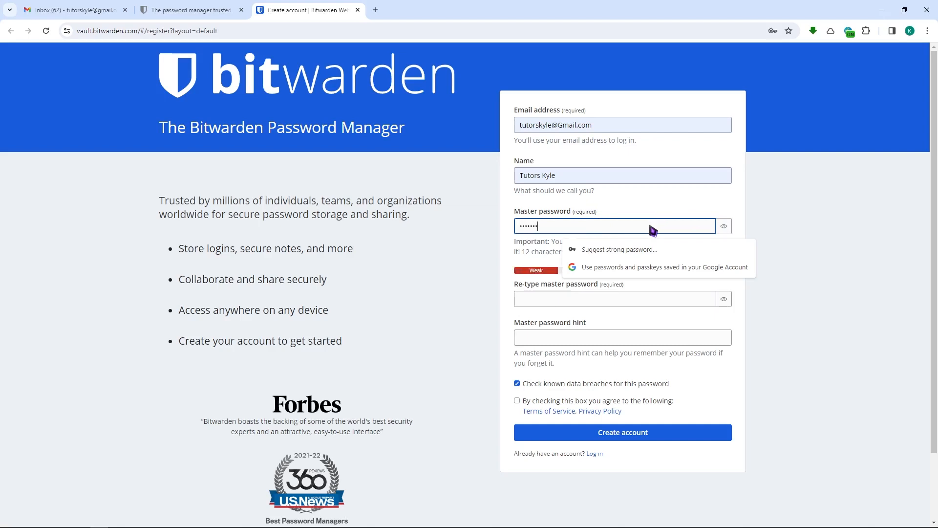
pyautogui.write('••••')
pyautogui.click(704, 208)
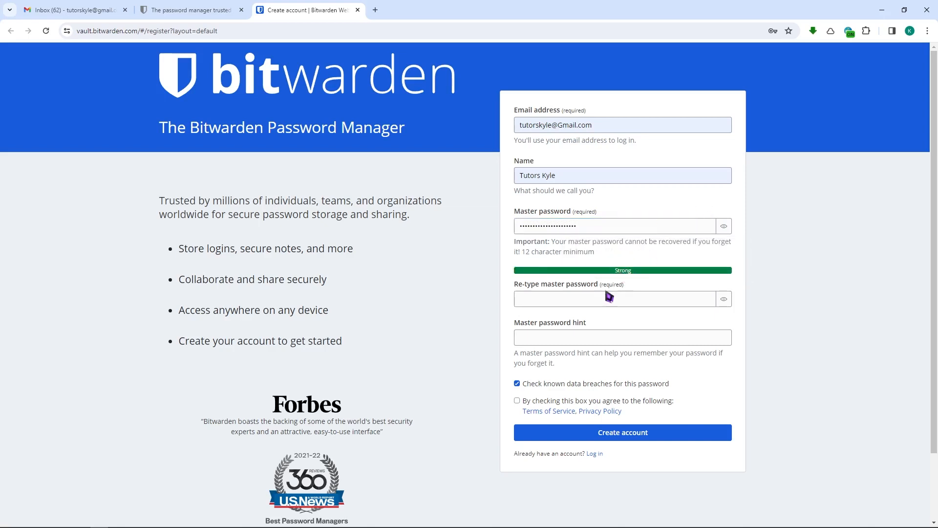
pyautogui.click(581, 302)
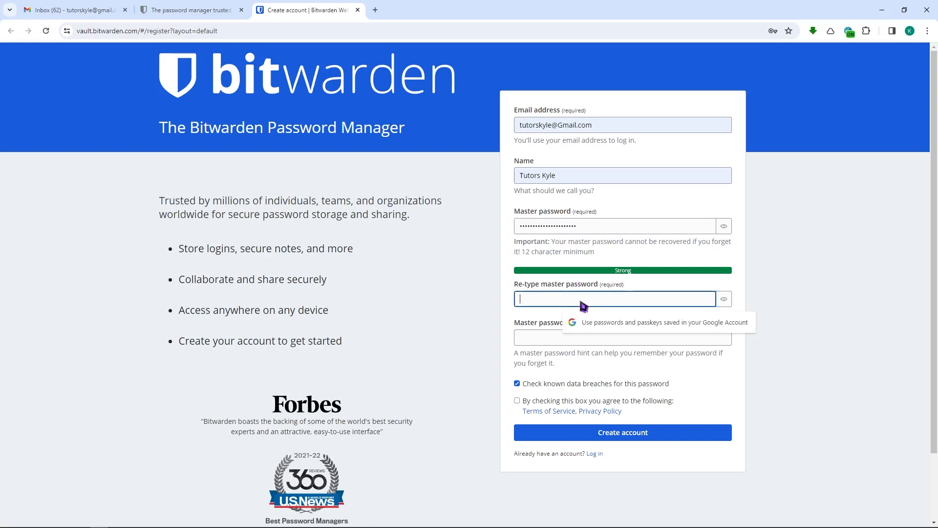
pyautogui.write('••')
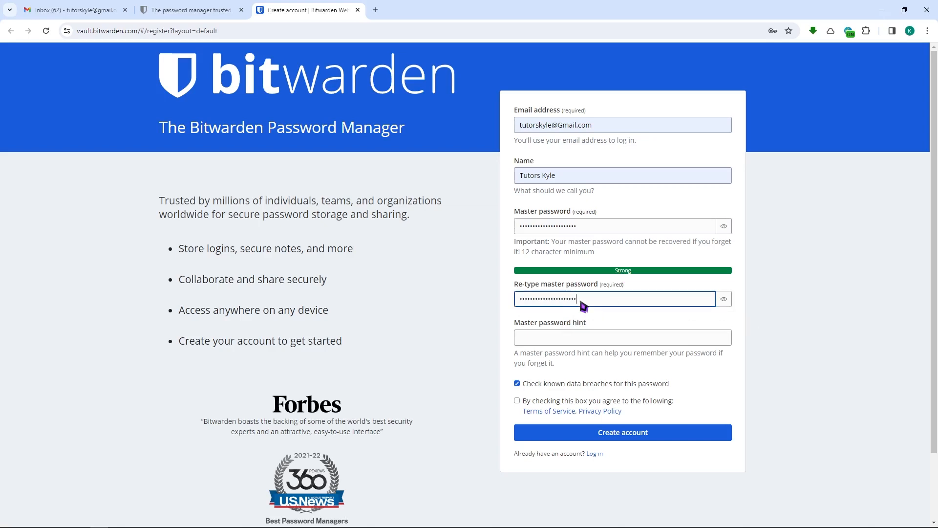
pyautogui.click(762, 250)
# Set the master password hint to 'tutors' and accept the terms of service
pyautogui.click(557, 344)
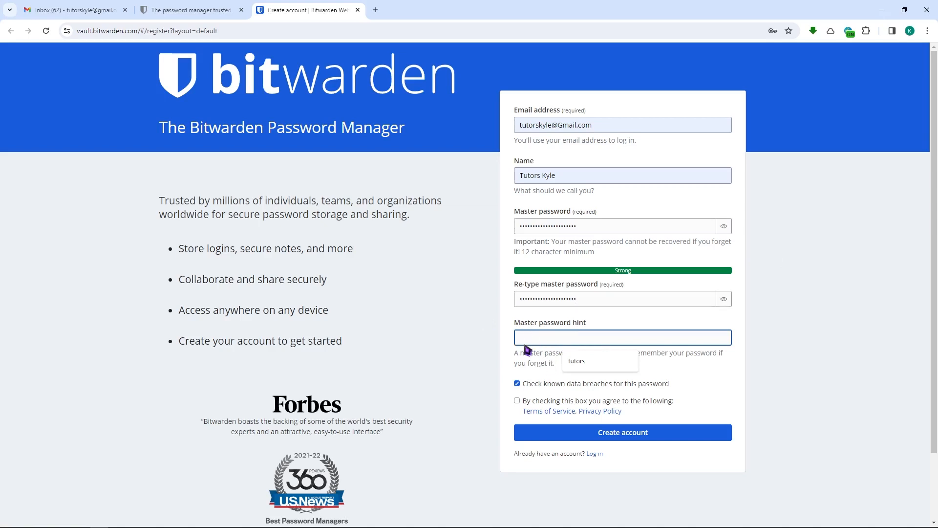
pyautogui.click(580, 362)
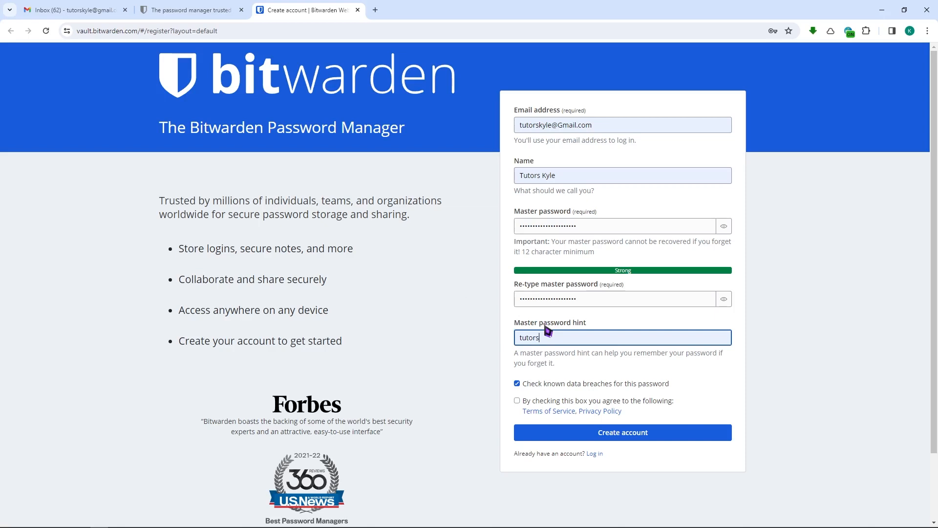
pyautogui.click(518, 402)
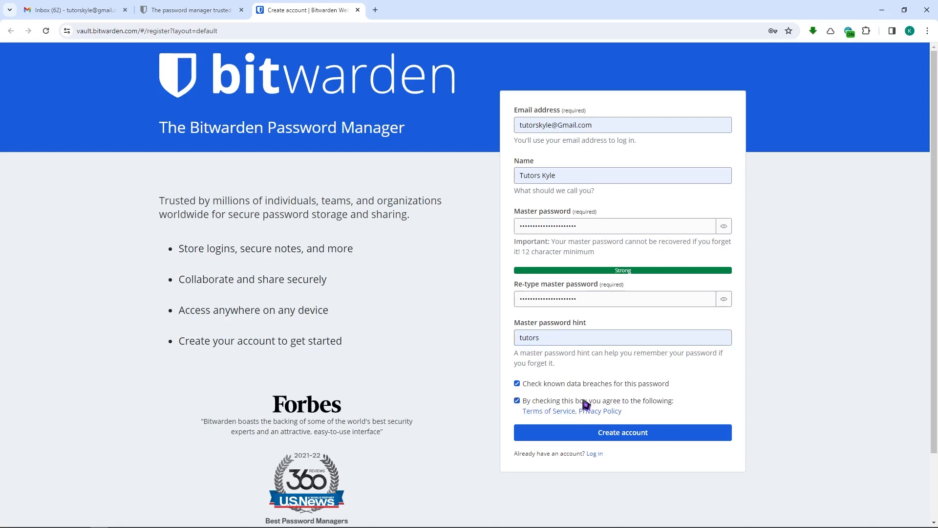
# Submit the account form, solve the hCaptcha image challenge, and resubmit to create the account
pyautogui.click(618, 438)
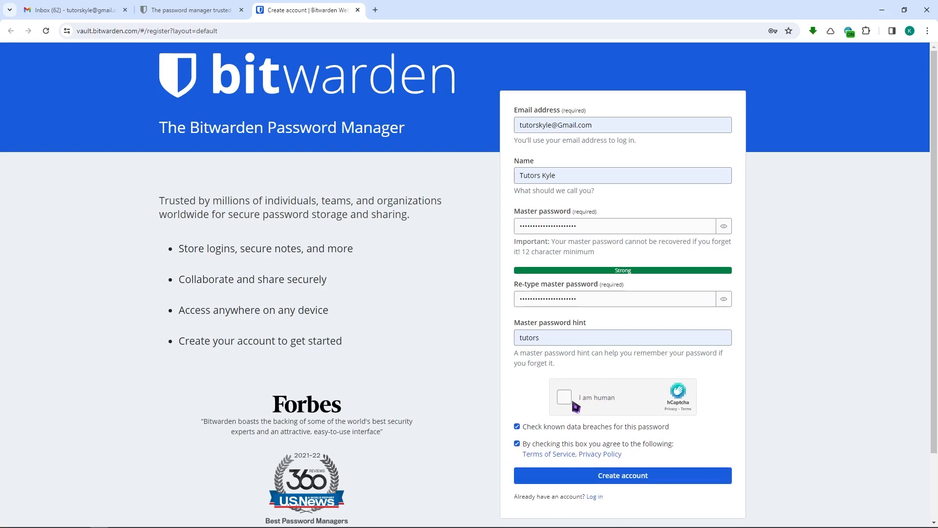
pyautogui.click(574, 403)
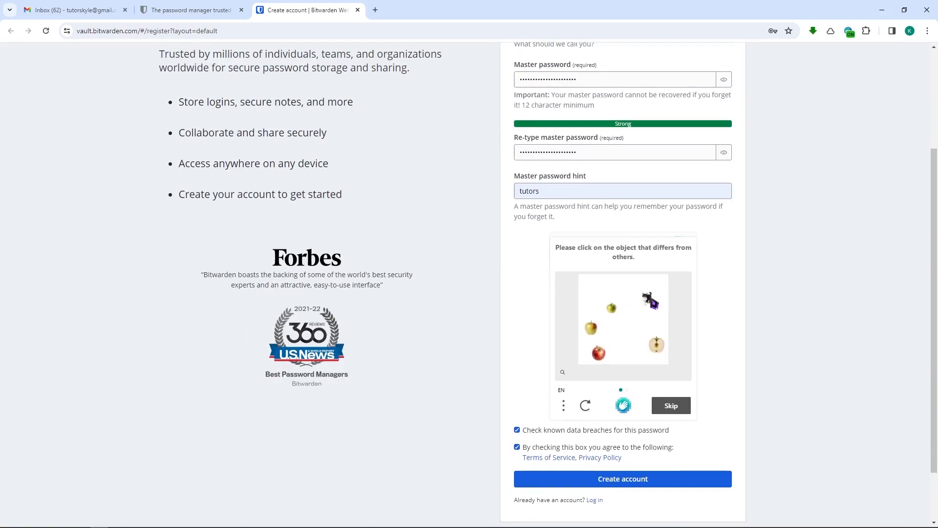
pyautogui.click(652, 302)
pyautogui.click(680, 413)
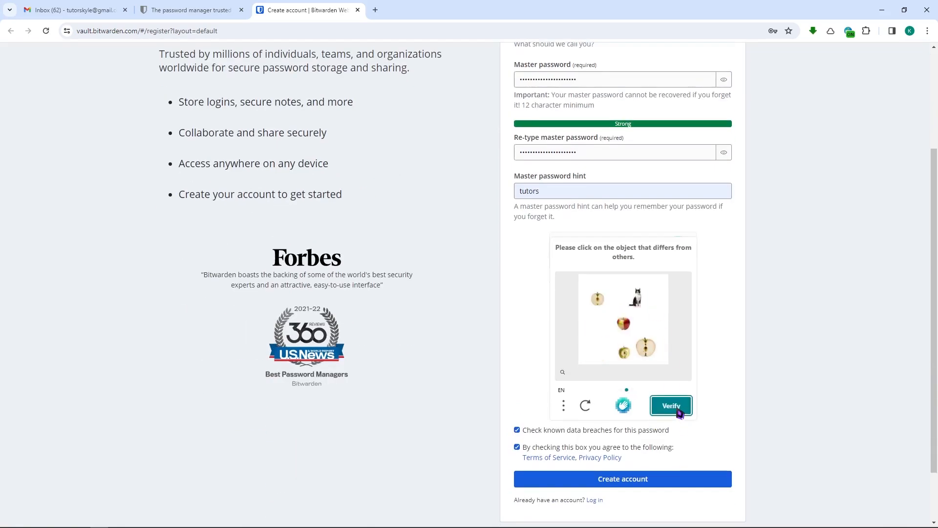
pyautogui.click(636, 299)
pyautogui.click(680, 410)
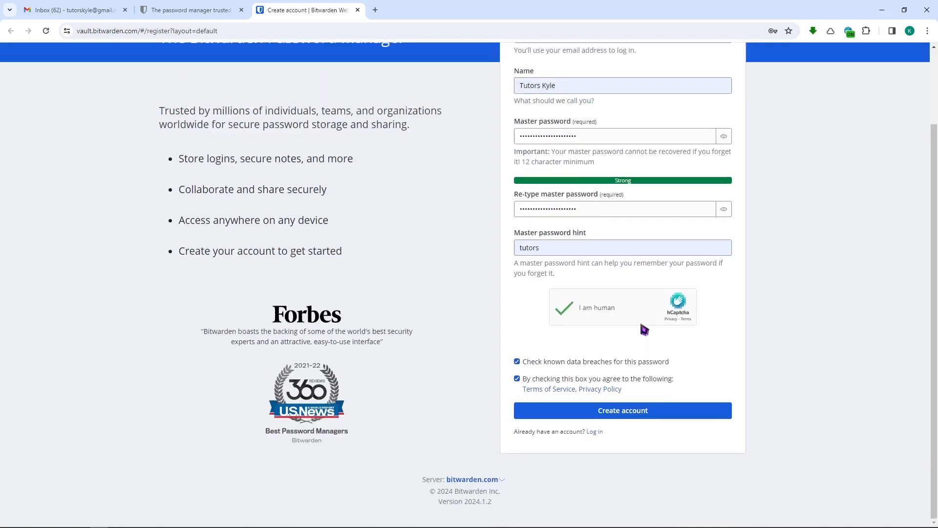
pyautogui.click(583, 397)
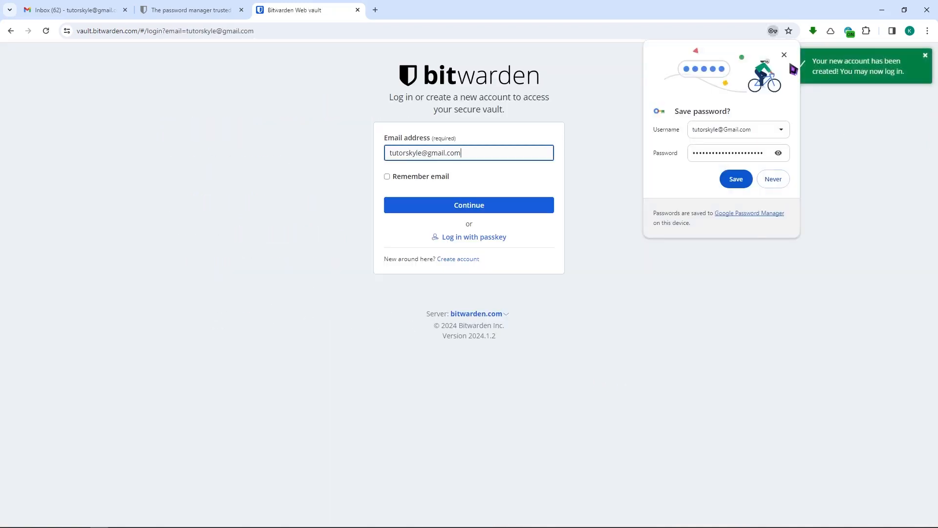
# Log in with the master password, with Remember email turned on
pyautogui.click(784, 55)
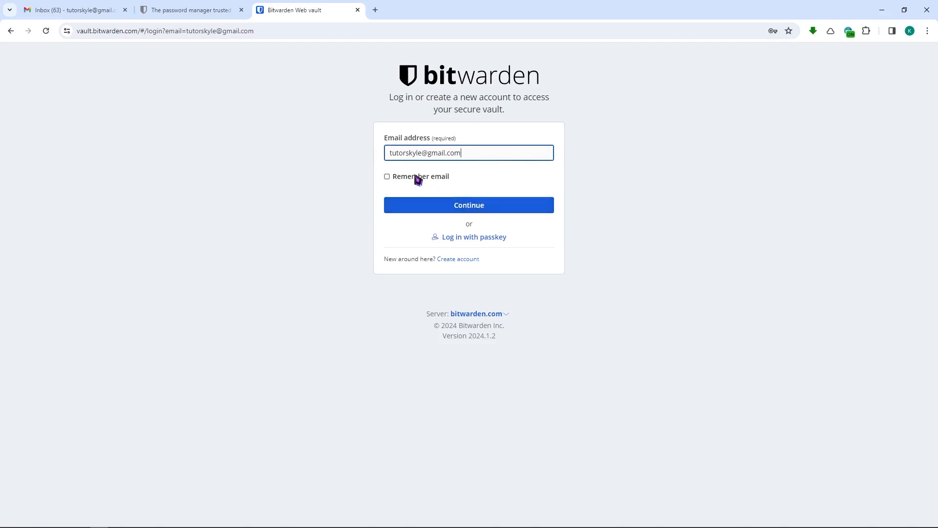
pyautogui.click(414, 178)
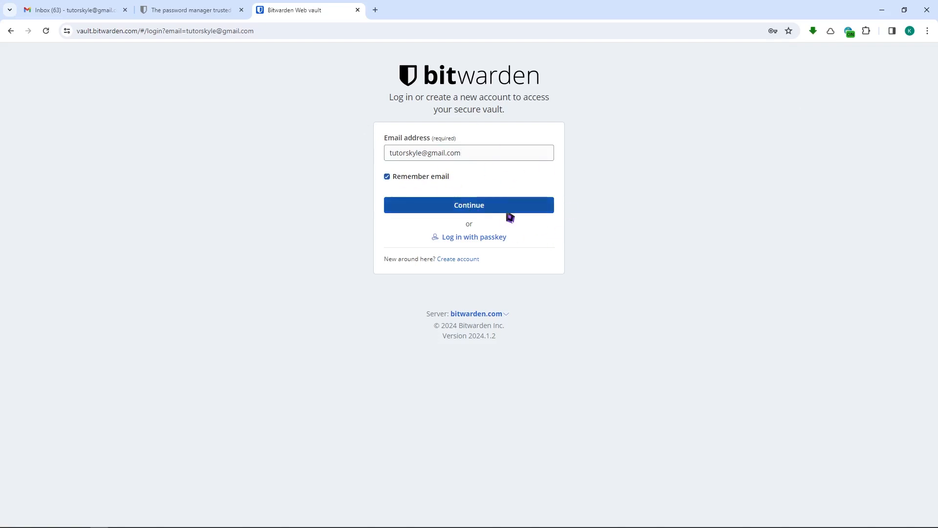
pyautogui.click(481, 214)
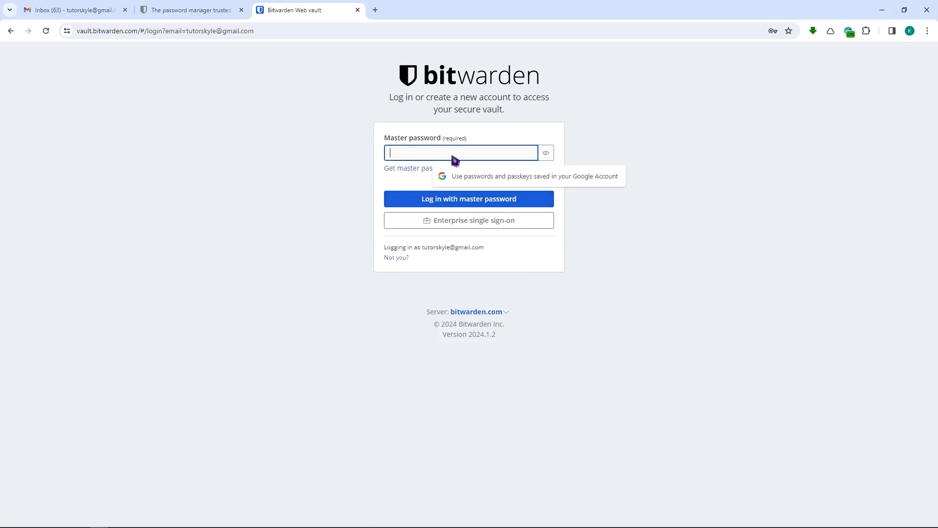
pyautogui.write('••')
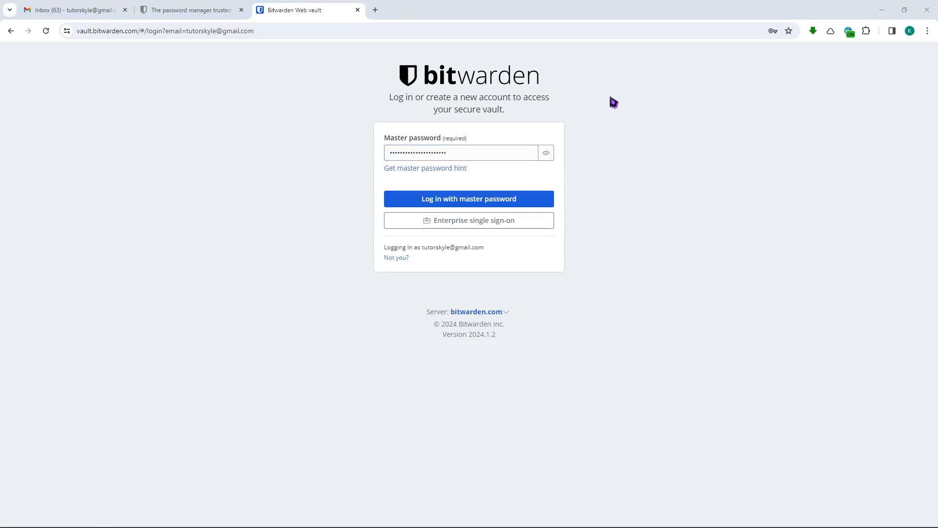
pyautogui.click(462, 207)
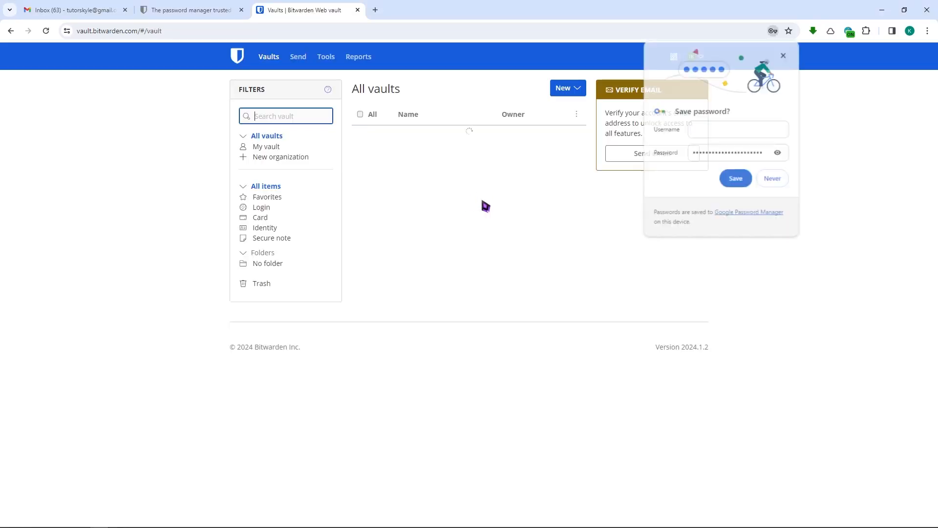
# Decline browser password saving, send the verification email and switch to the inbox
pyautogui.click(777, 179)
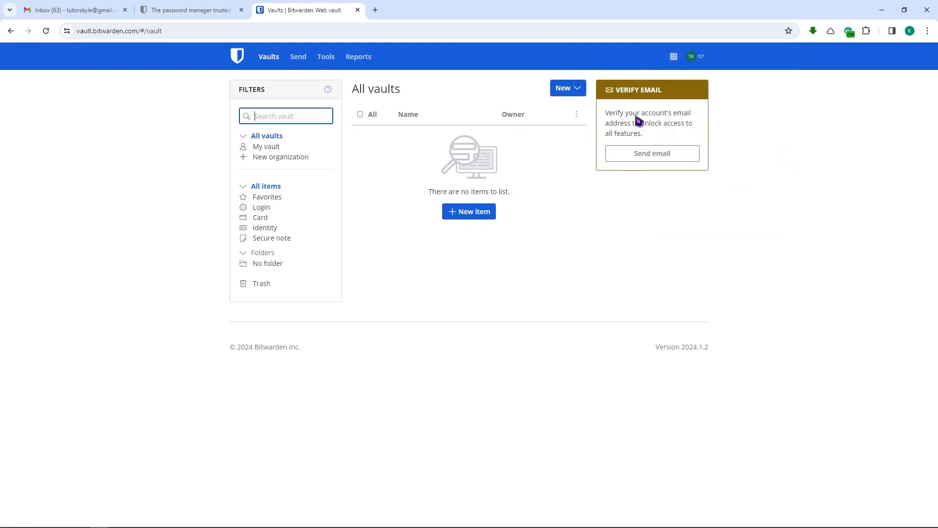
pyautogui.click(653, 156)
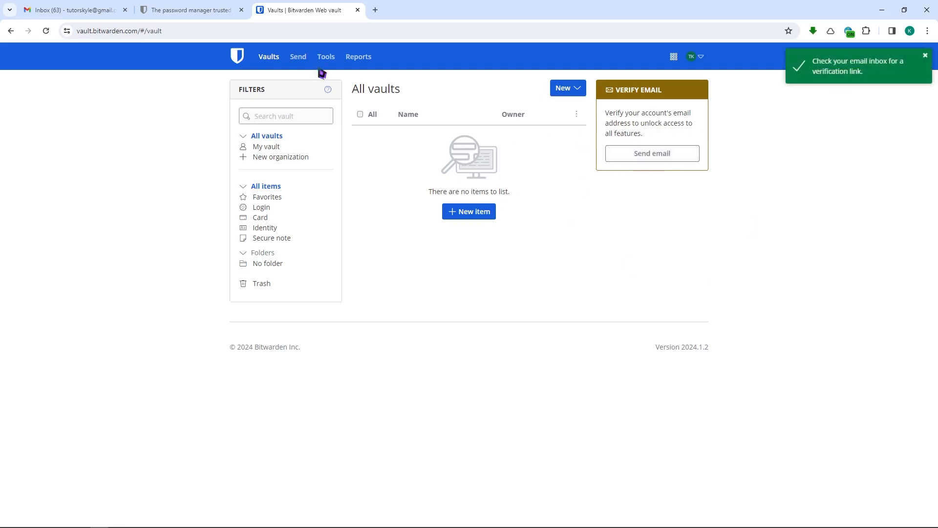
pyautogui.click(76, 9)
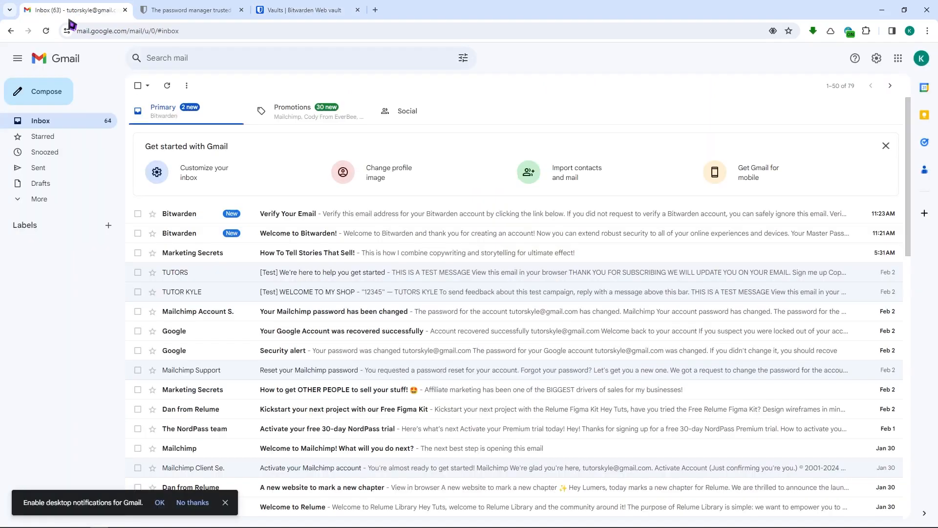
# Open the Verify Your Email message and follow its Verify Email Address Now link
pyautogui.click(300, 215)
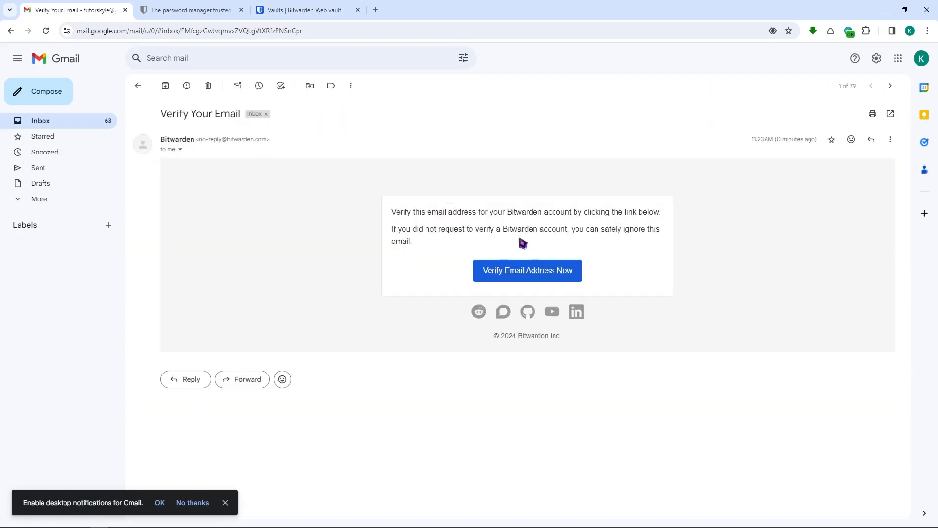
pyautogui.click(523, 272)
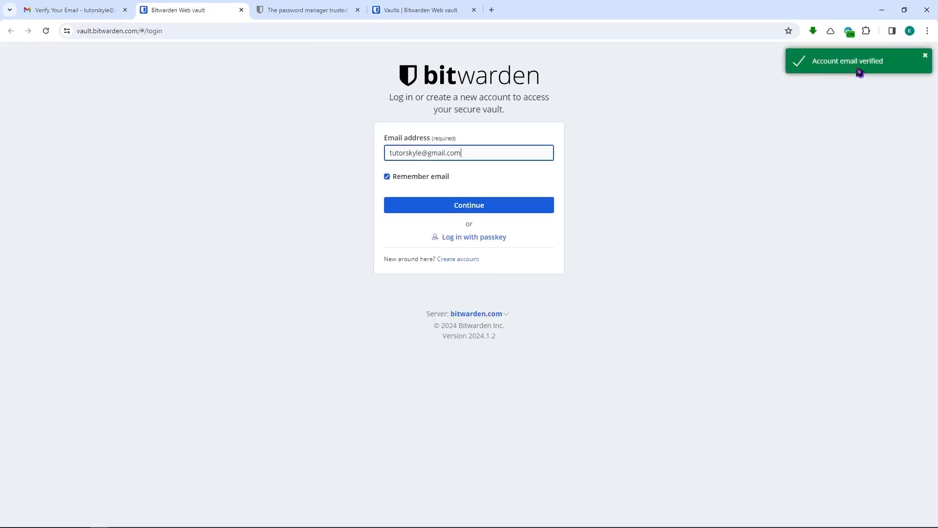
# Reload the vault page and unlock it with the master password
pyautogui.click(423, 10)
pyautogui.click(46, 32)
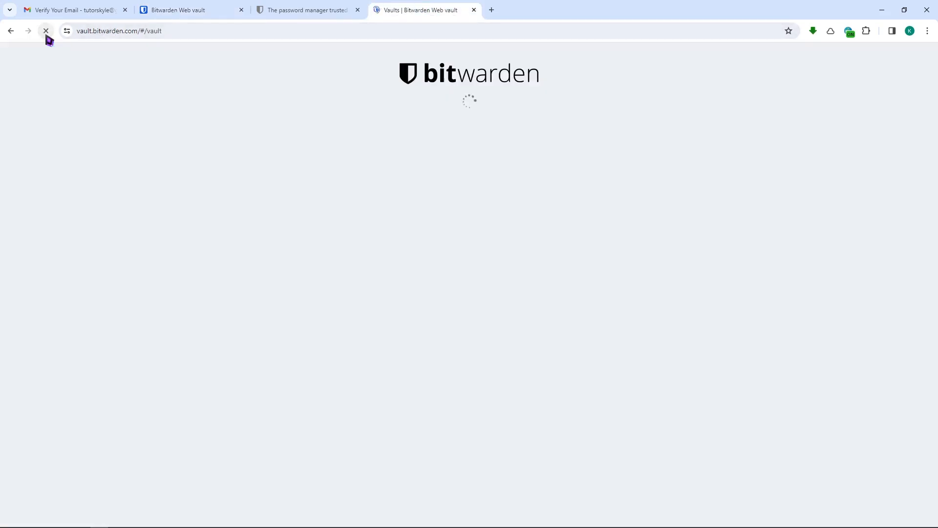
pyautogui.click(483, 172)
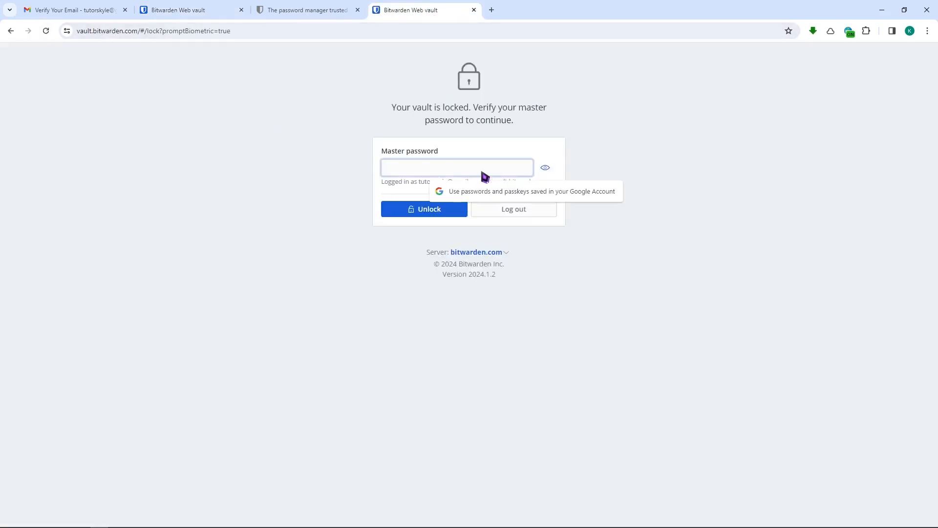
pyautogui.write('•••')
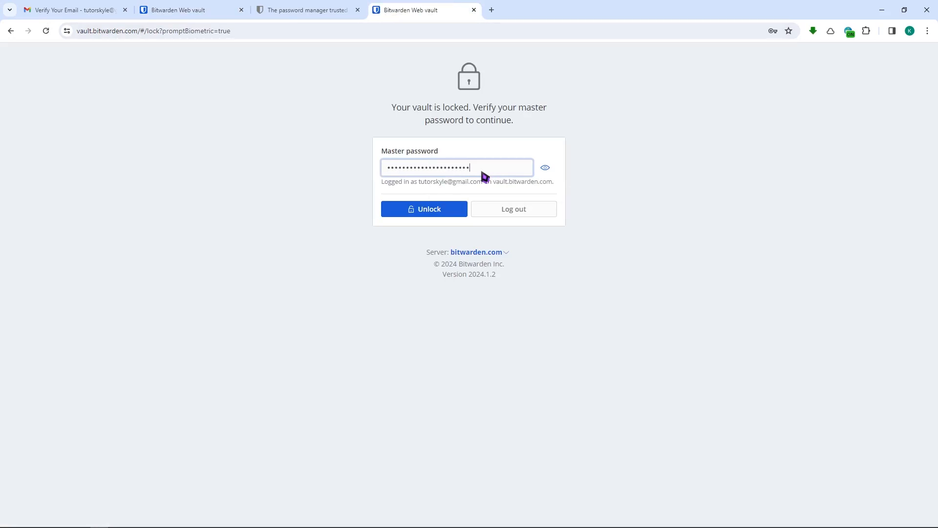
pyautogui.click(442, 209)
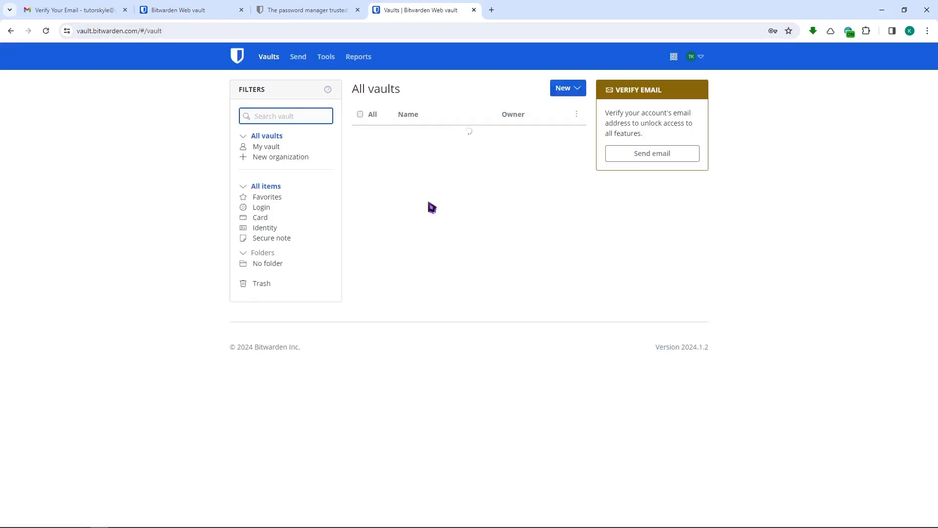
pyautogui.click(449, 210)
pyautogui.click(246, 123)
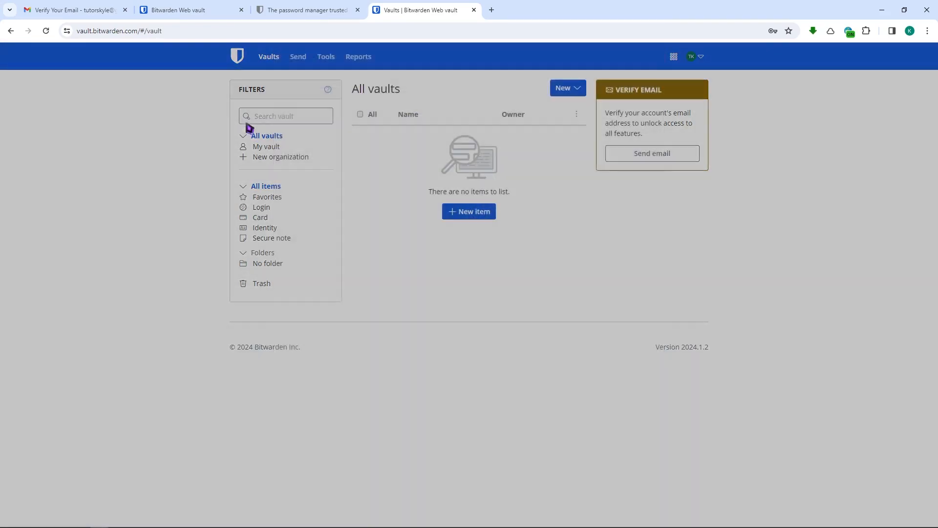
# Close the duplicate locked tab and log in with the master password on the other tab
pyautogui.click(45, 31)
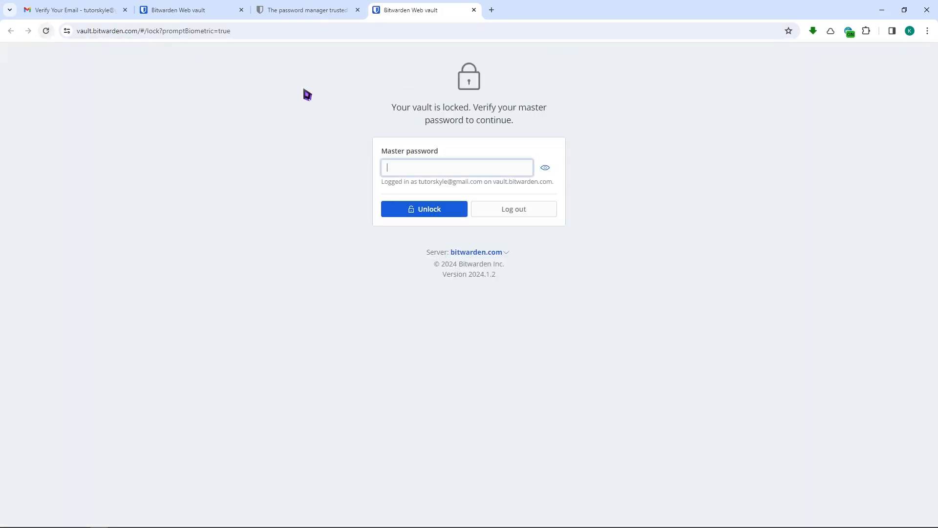
pyautogui.click(474, 9)
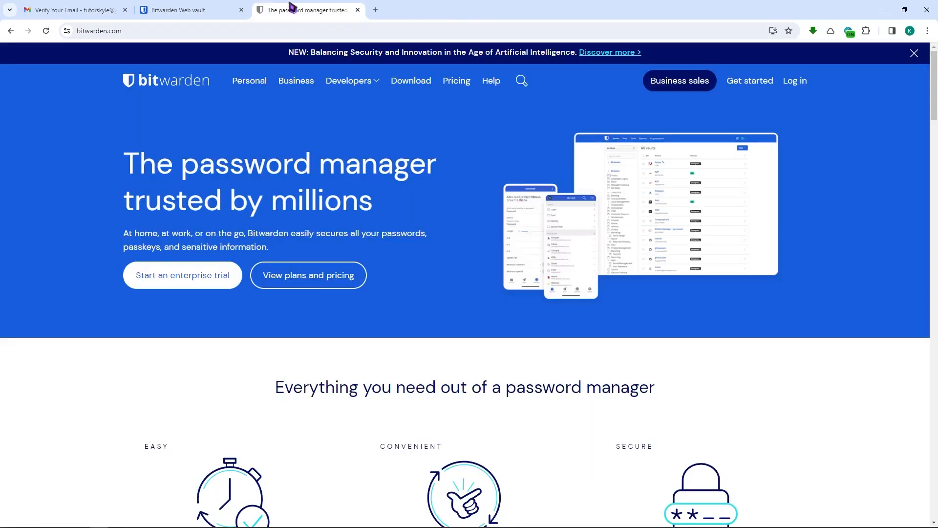
pyautogui.click(229, 8)
pyautogui.click(474, 210)
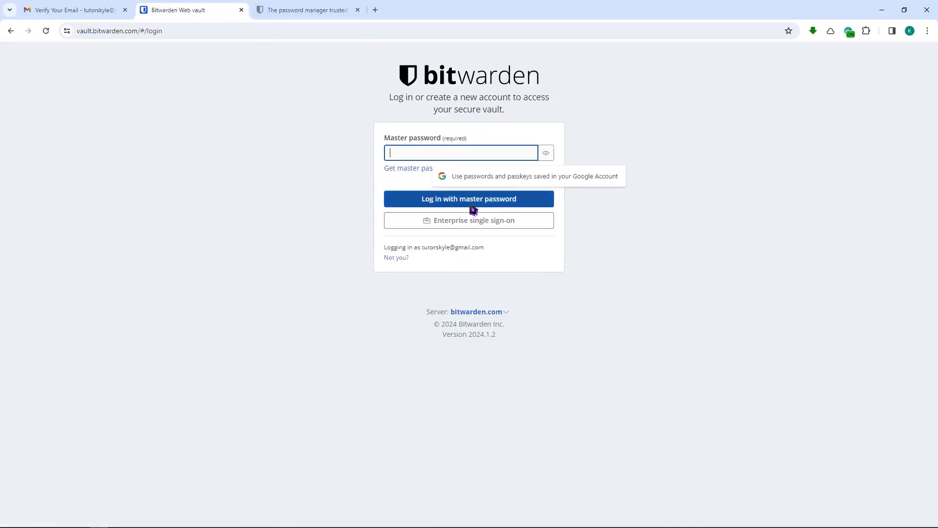
pyautogui.write('••')
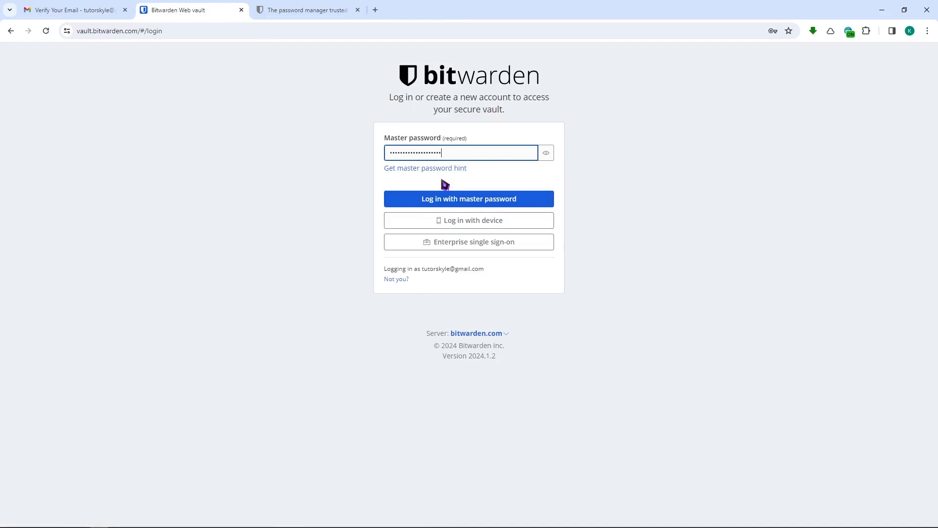
pyautogui.click(424, 200)
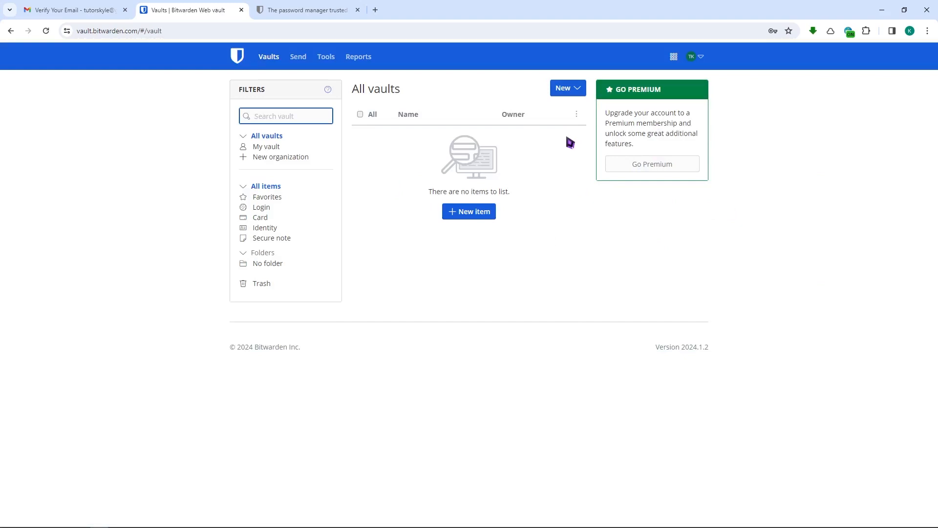
# Go to Account settings > Security > Two-step login
pyautogui.click(701, 57)
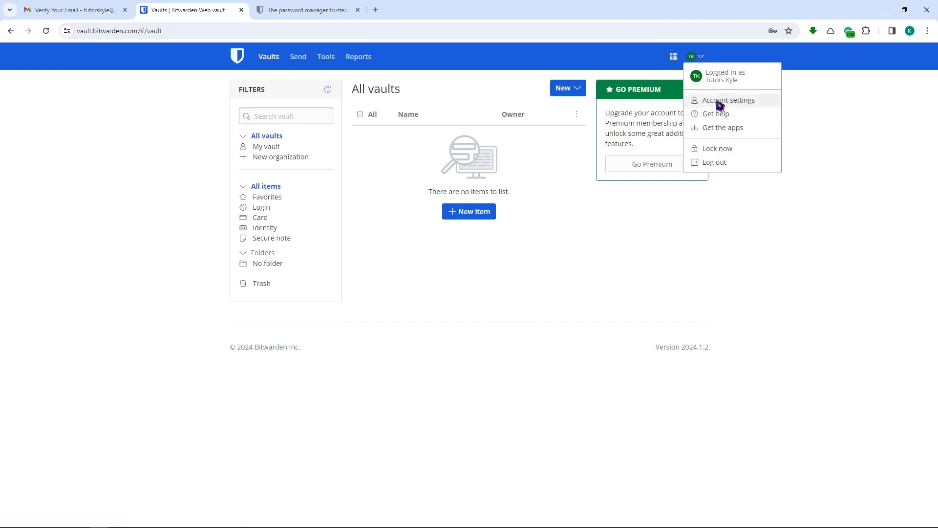
pyautogui.click(720, 102)
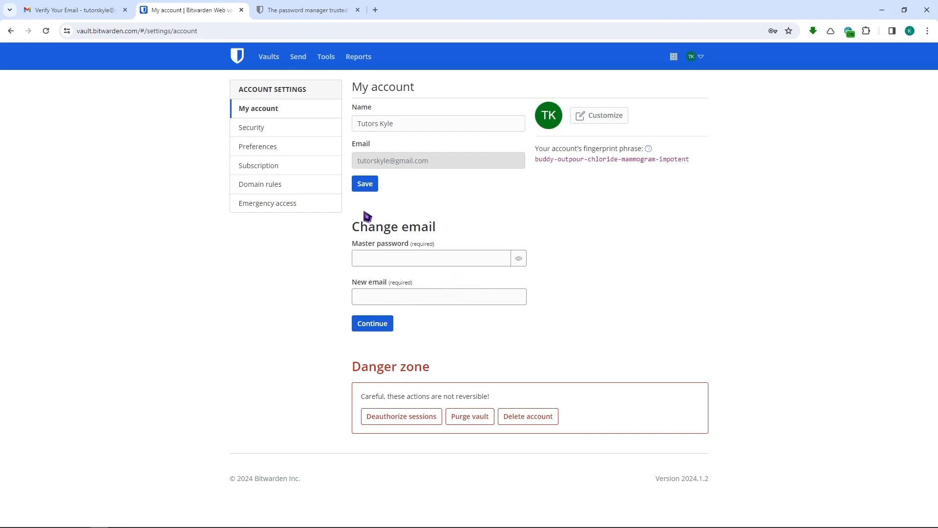
pyautogui.click(306, 131)
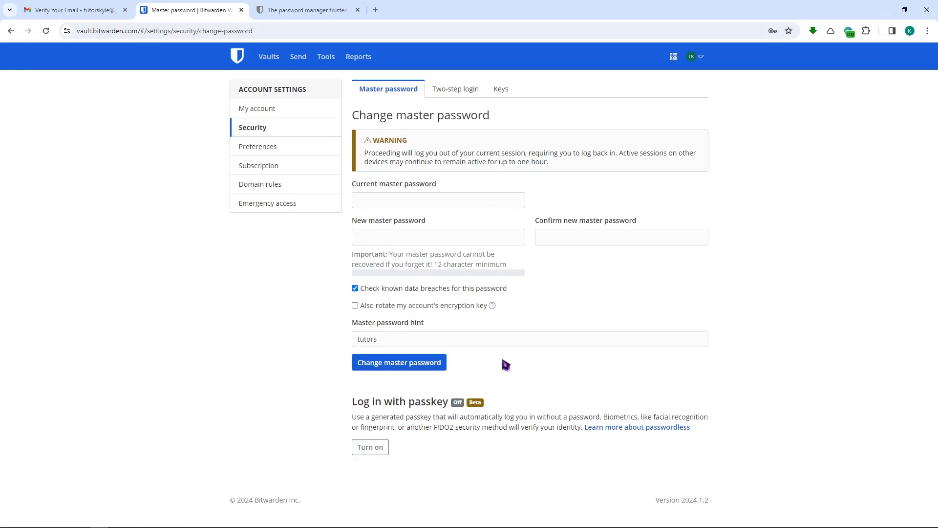
pyautogui.click(467, 94)
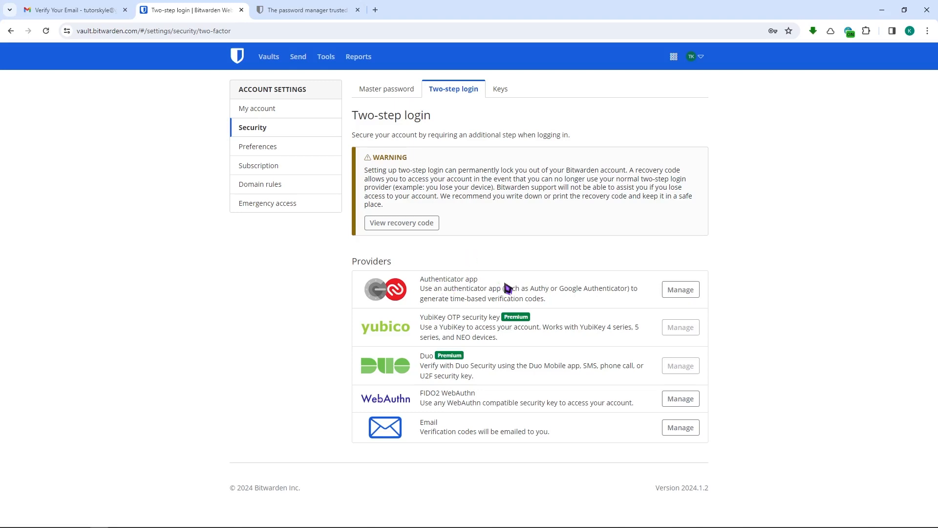
# Verify with the master password, enter the authenticator app's 6-digit code, and turn the provider on
pyautogui.click(679, 290)
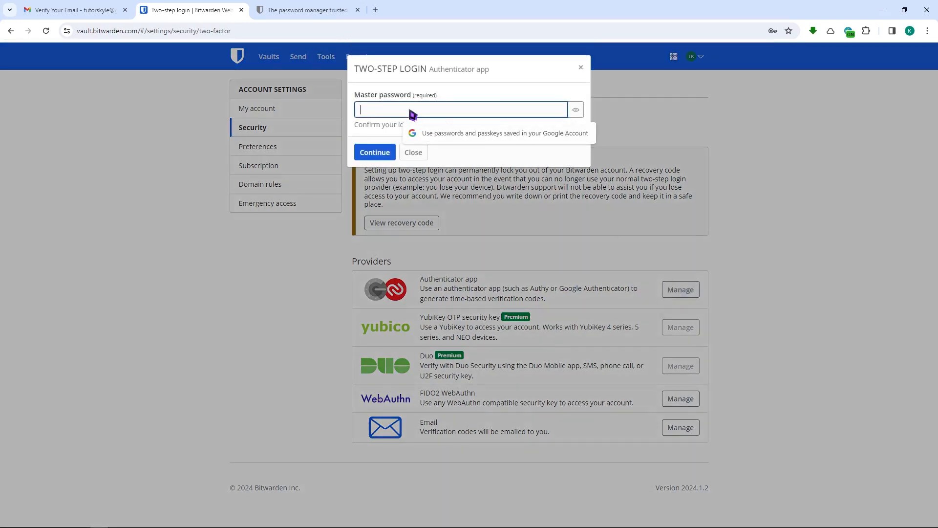
pyautogui.write('••••')
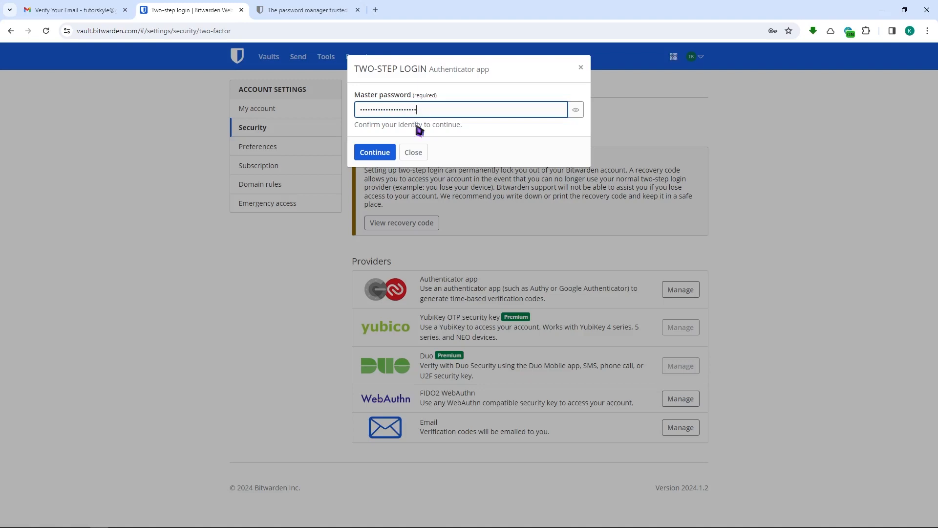
pyautogui.click(375, 152)
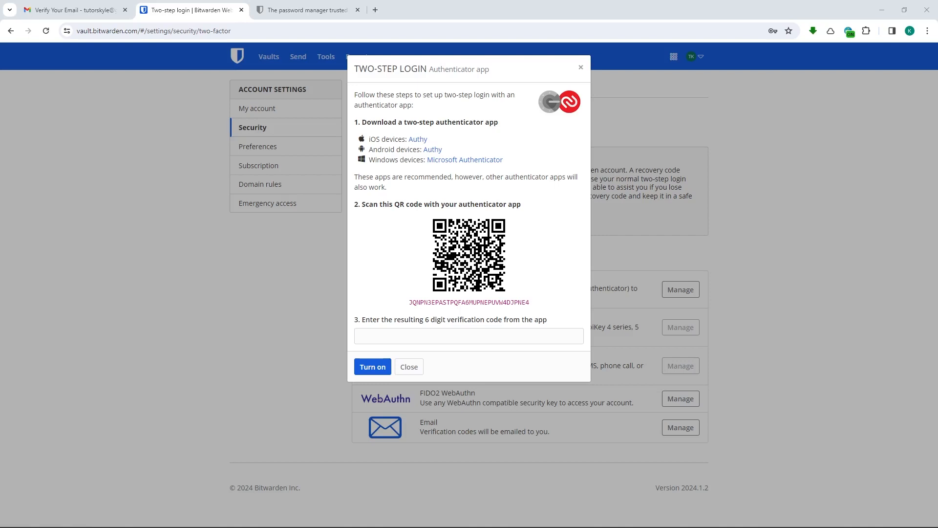
pyautogui.click(412, 342)
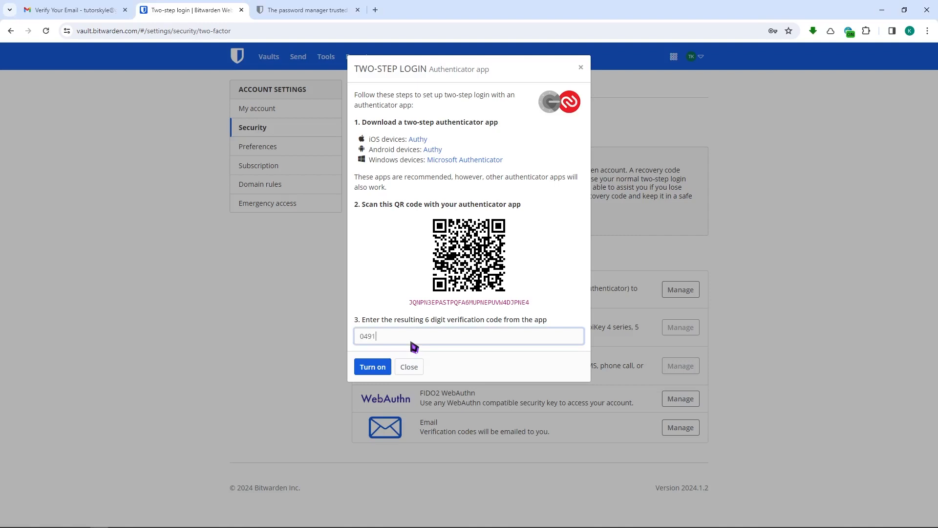
pyautogui.click(384, 373)
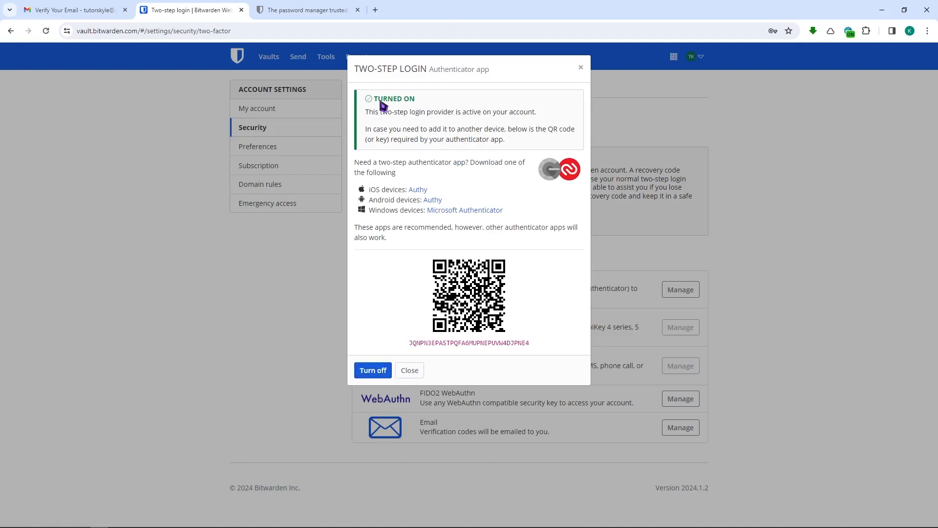
pyautogui.click(410, 371)
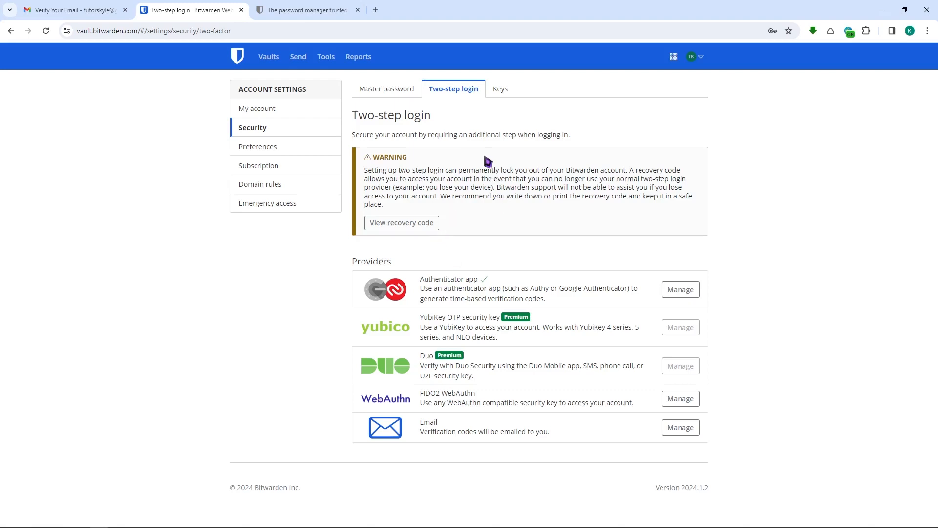
# Open the KDF iterations and KDF algorithm help articles from the Keys tab, then go to Preferences
pyautogui.click(501, 91)
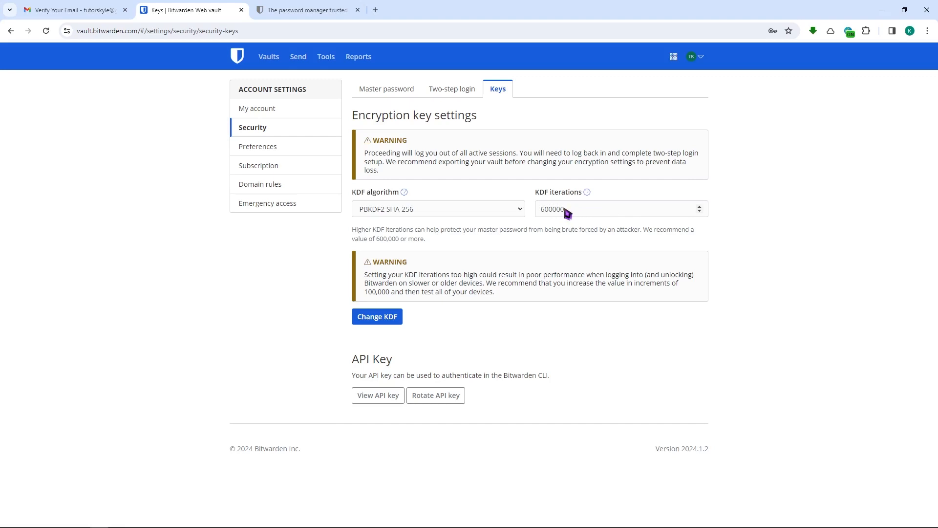
pyautogui.click(587, 192)
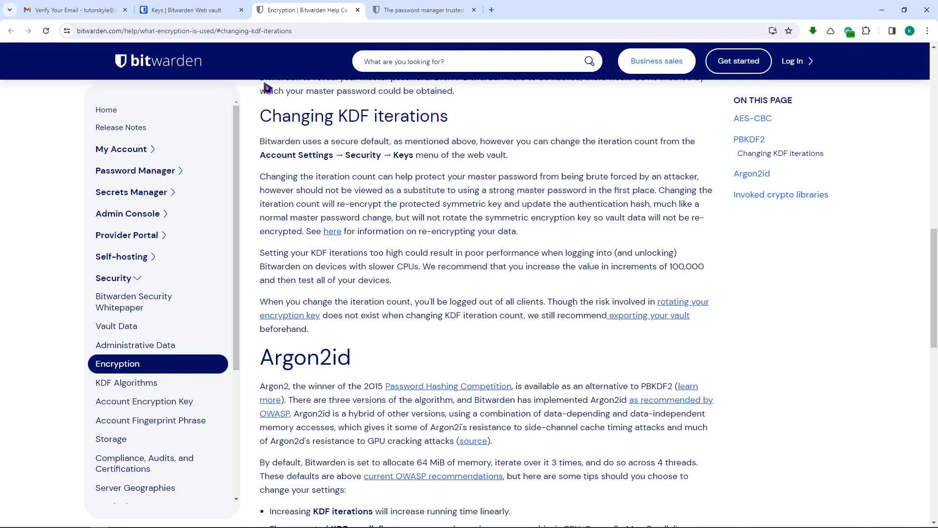
pyautogui.click(200, 9)
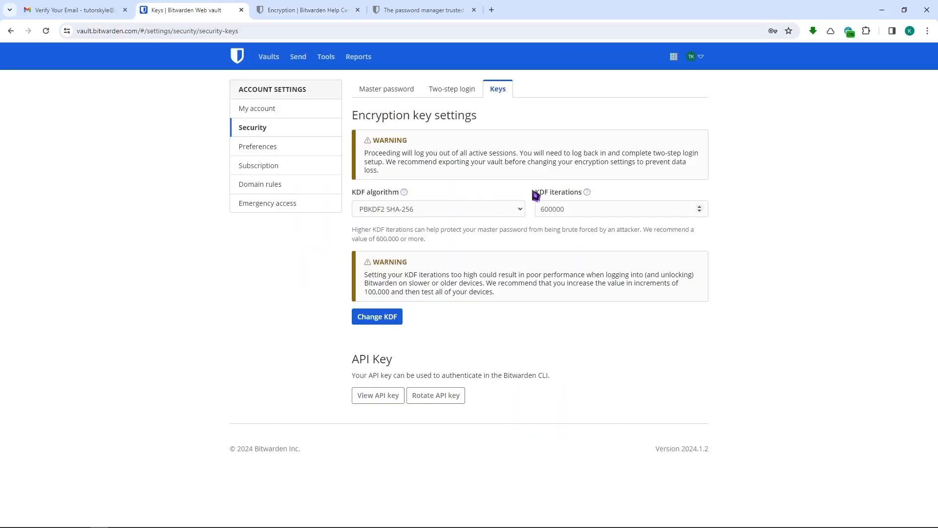
pyautogui.click(405, 193)
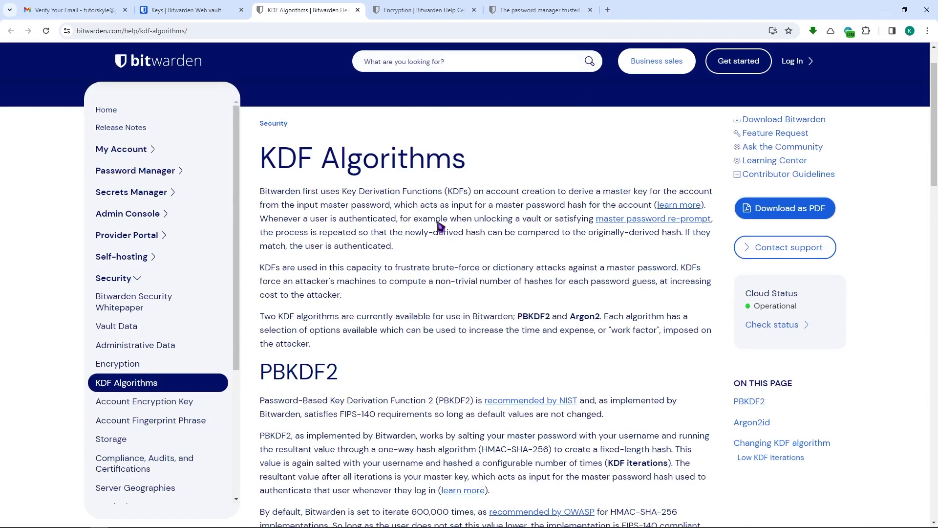
pyautogui.scroll(-1, 390, 211)
pyautogui.click(173, 8)
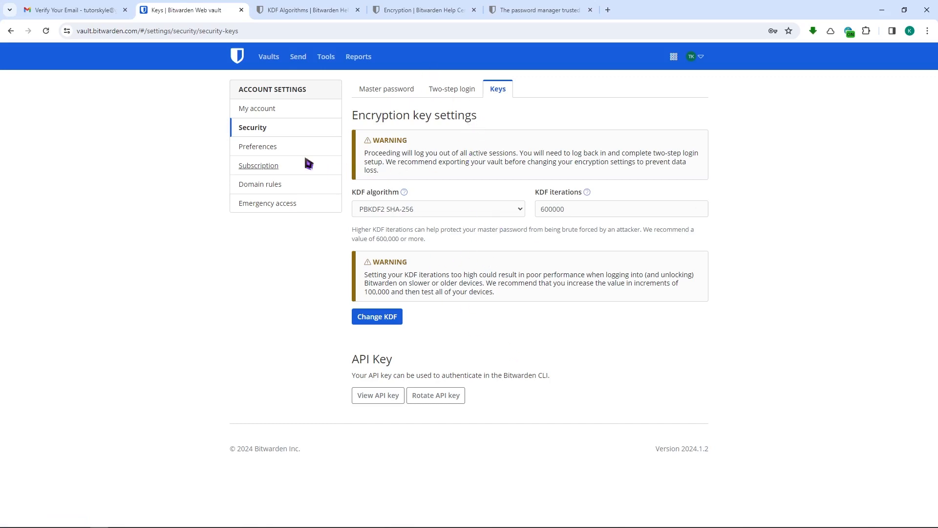
pyautogui.click(270, 147)
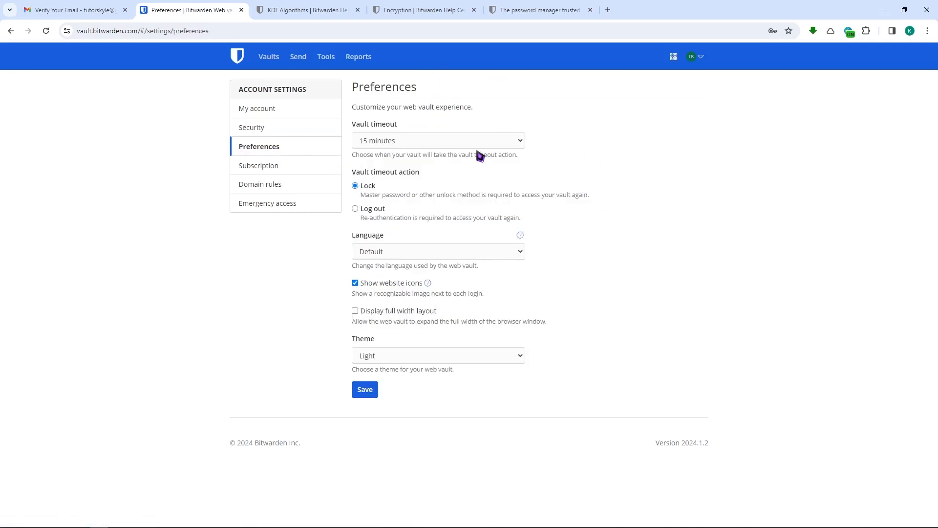
# Save a 5-minute vault timeout with Lock kept as the action, then open Subscription
pyautogui.click(388, 142)
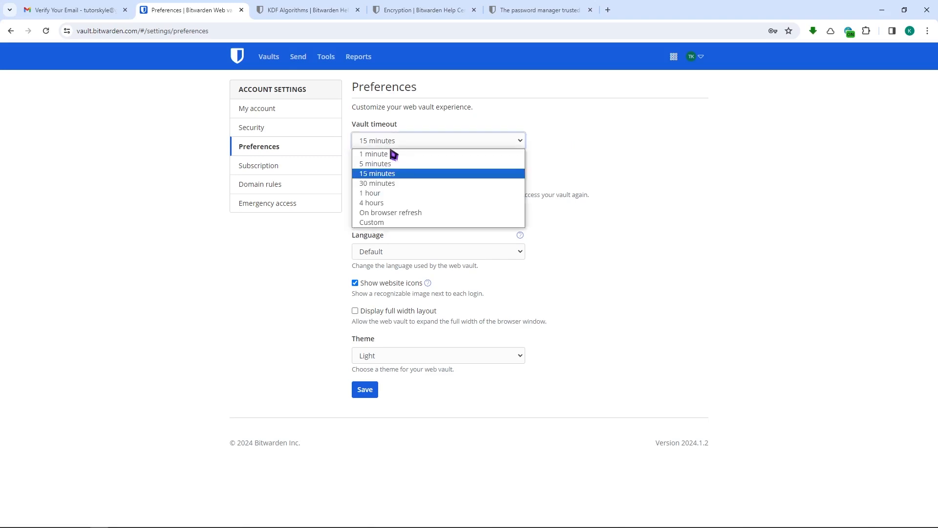
pyautogui.click(399, 164)
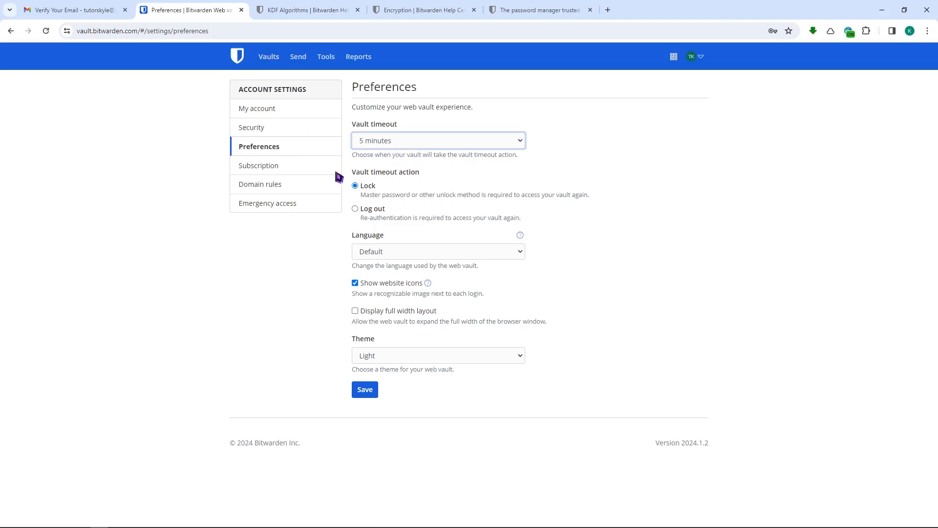
pyautogui.click(364, 212)
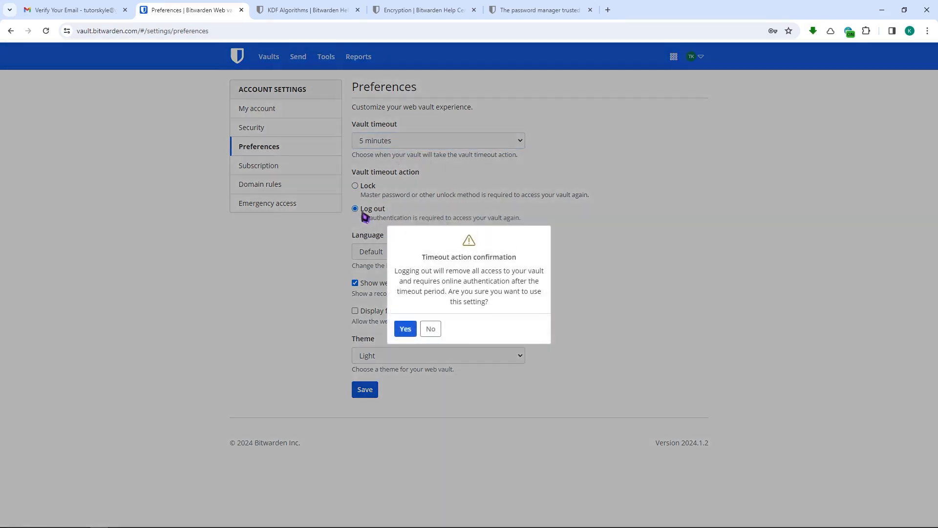
pyautogui.click(429, 328)
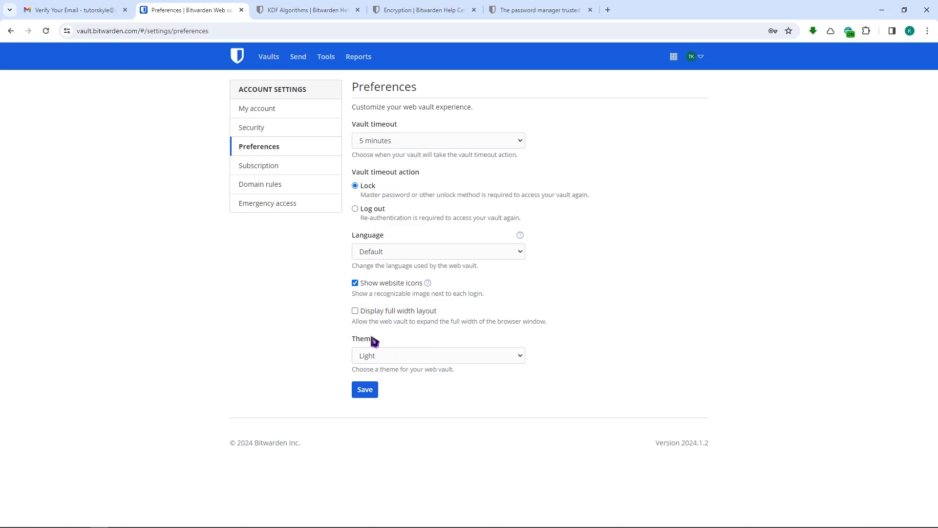
pyautogui.click(361, 396)
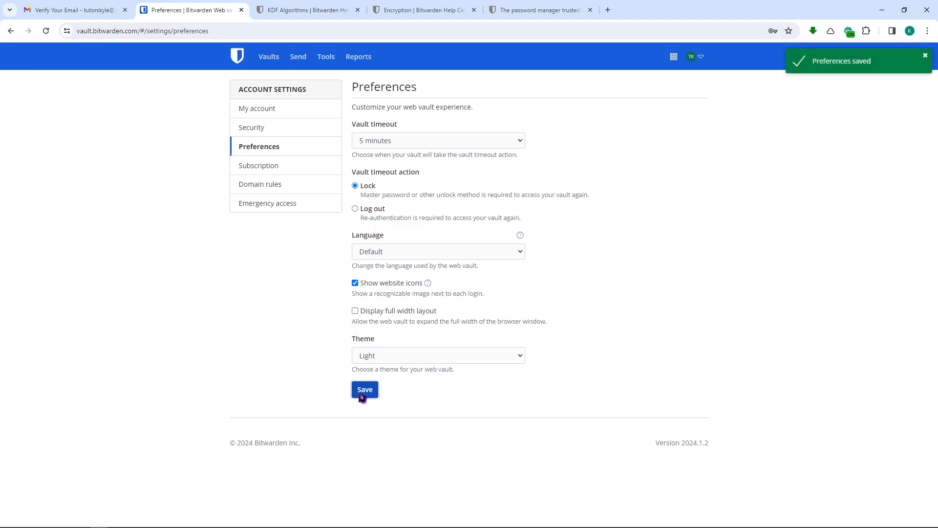
pyautogui.click(310, 170)
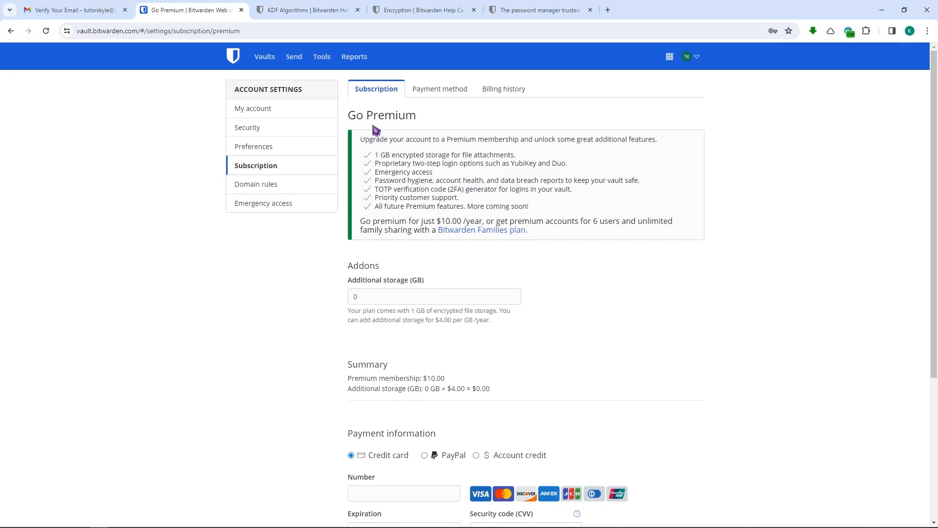
# View the Emergency access page, then open the Tools password generator
pyautogui.click(267, 208)
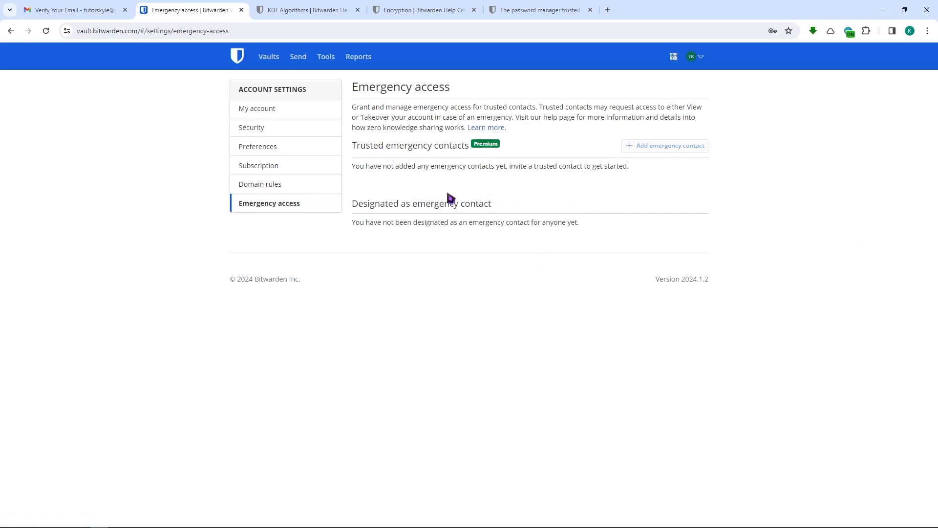
pyautogui.click(327, 58)
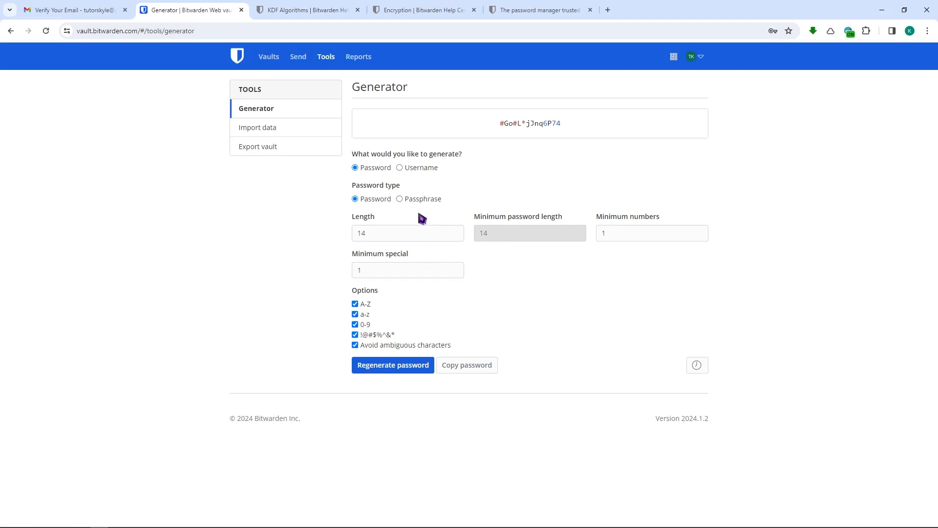
# On the Import data page, try importing without a file, then dismiss the file picker
pyautogui.click(257, 139)
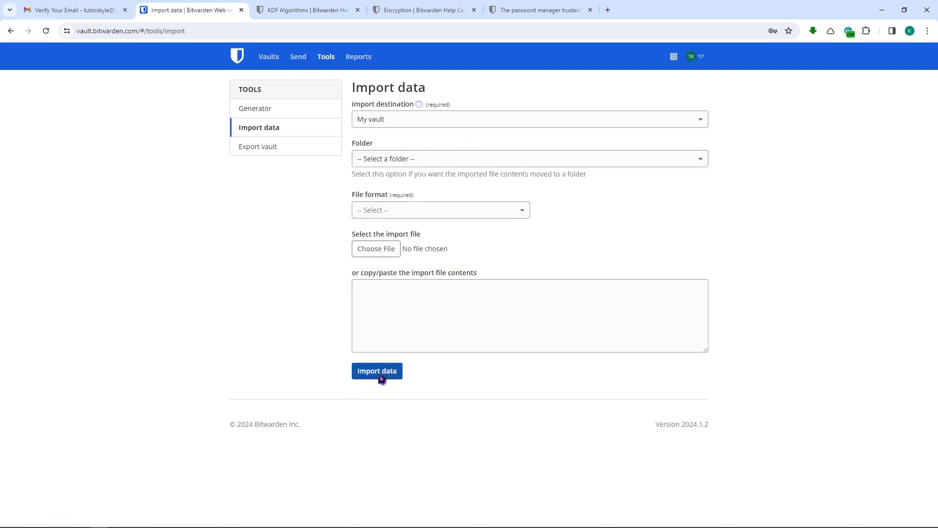
pyautogui.click(378, 375)
pyautogui.click(375, 262)
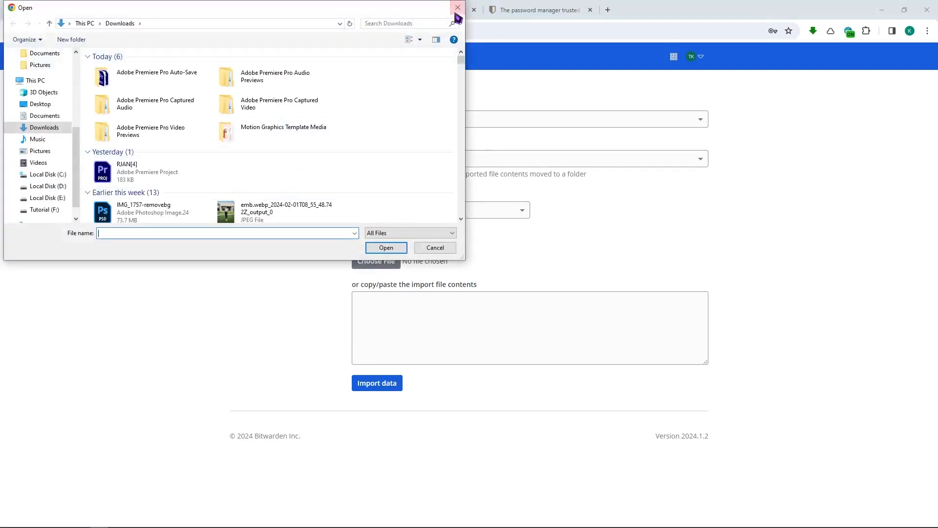
pyautogui.click(461, 8)
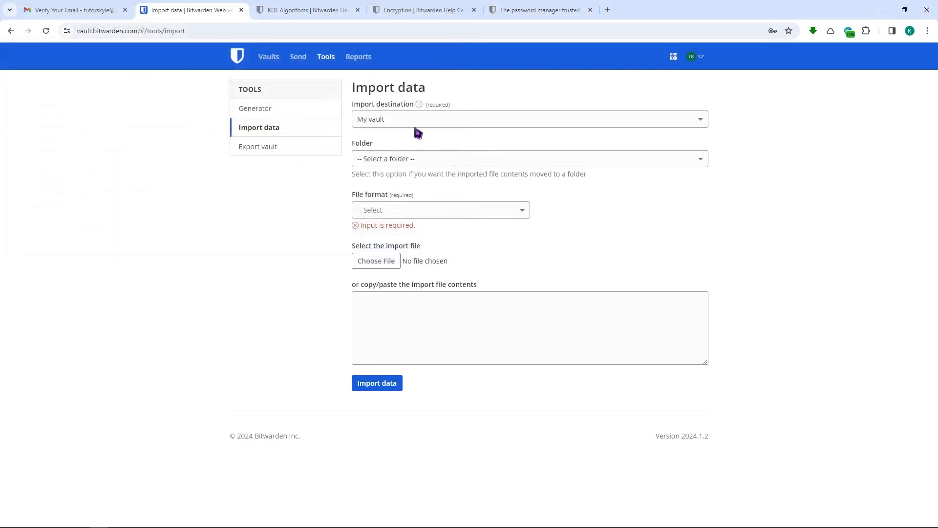
# Browse the list of supported import file formats, then go to the Export vault page
pyautogui.click(440, 209)
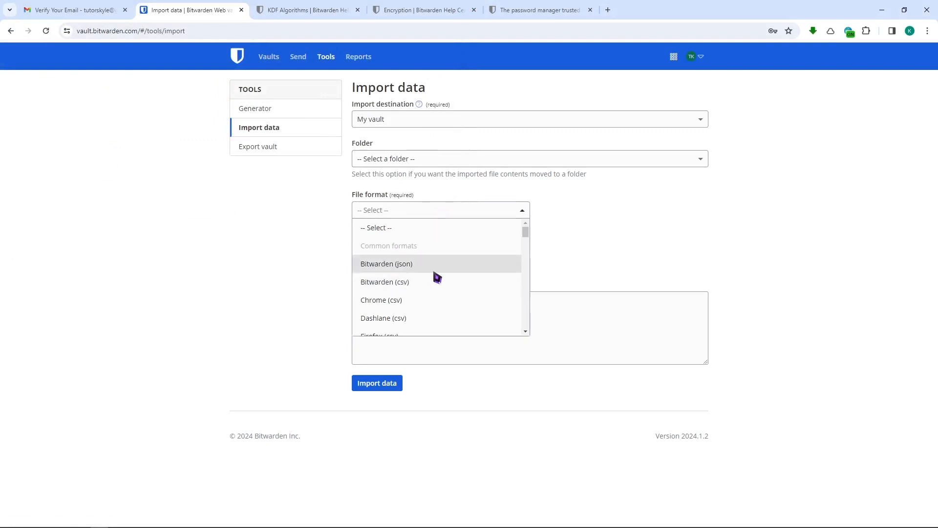
pyautogui.scroll(-1, 457, 272)
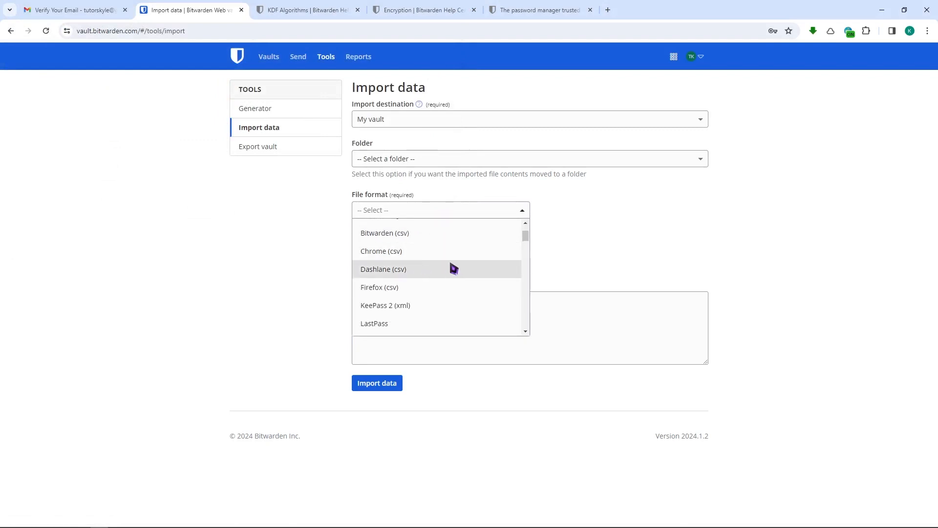
pyautogui.scroll(-1, 442, 284)
pyautogui.scroll(-2, 416, 284)
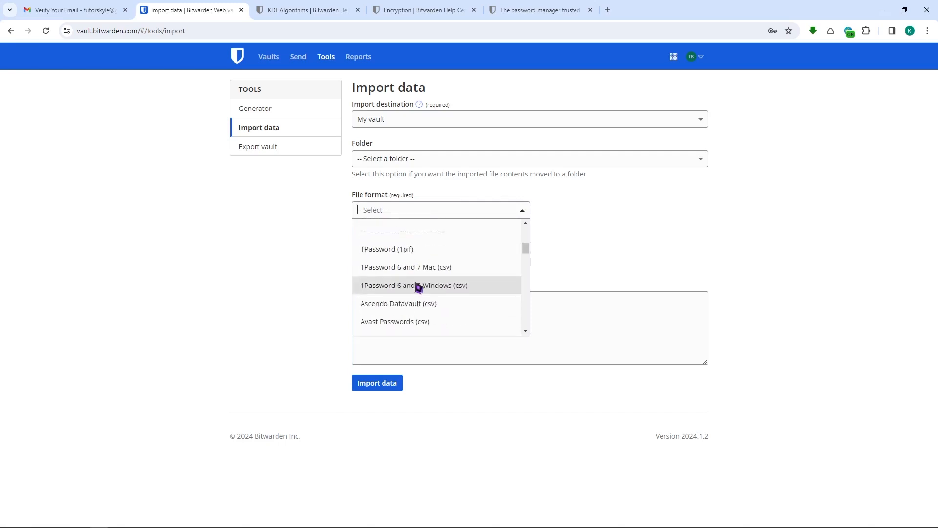
pyautogui.click(779, 242)
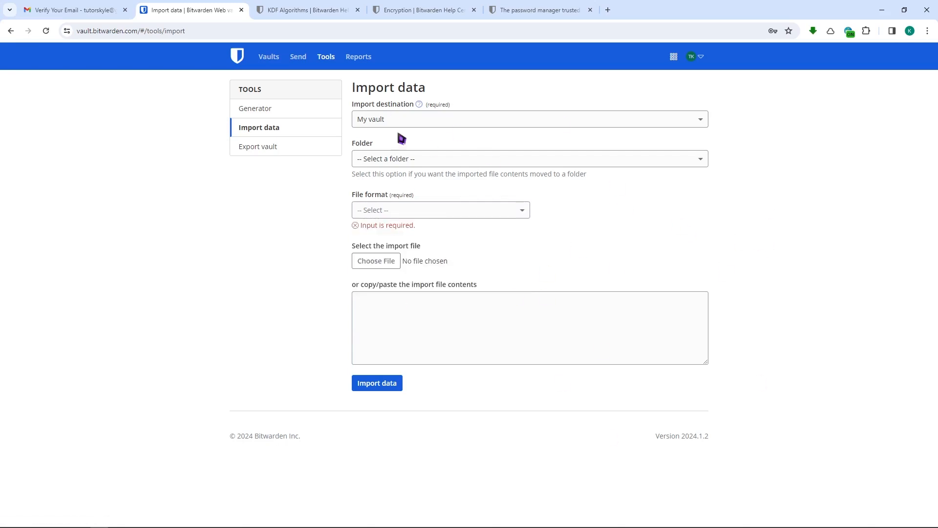
pyautogui.click(263, 154)
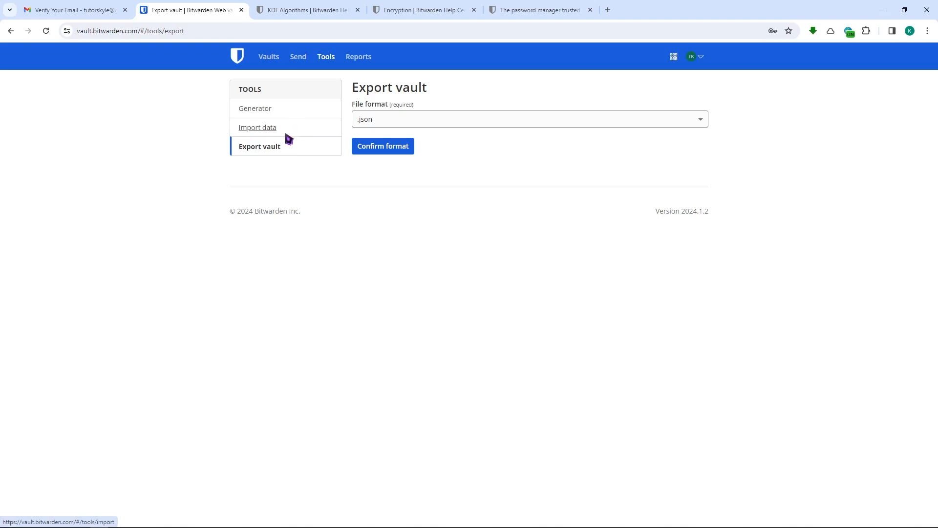
# Show the password Generator page under Tools
pyautogui.click(296, 106)
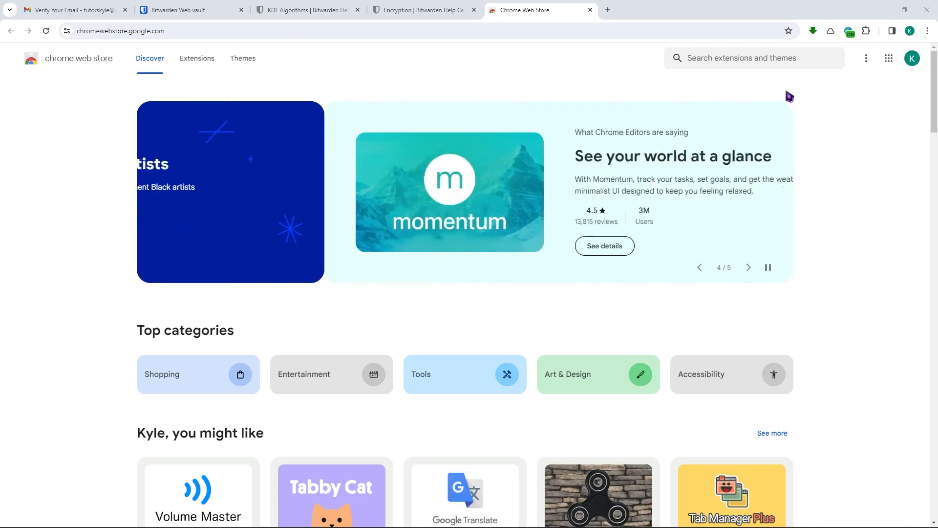
# Search the store for 'bitwa' and add Bitwarden - Free Password Manager to Chrome
pyautogui.click(757, 63)
pyautogui.write('bitwa')
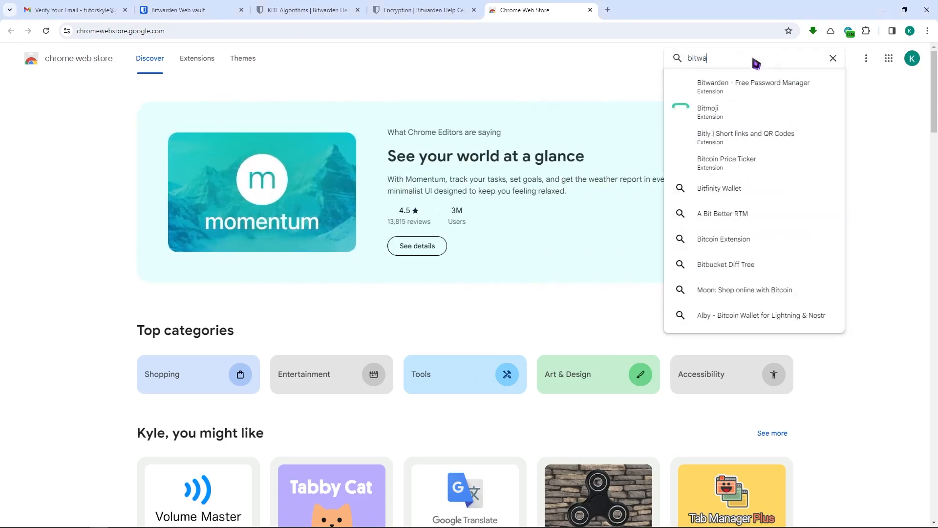
pyautogui.click(690, 88)
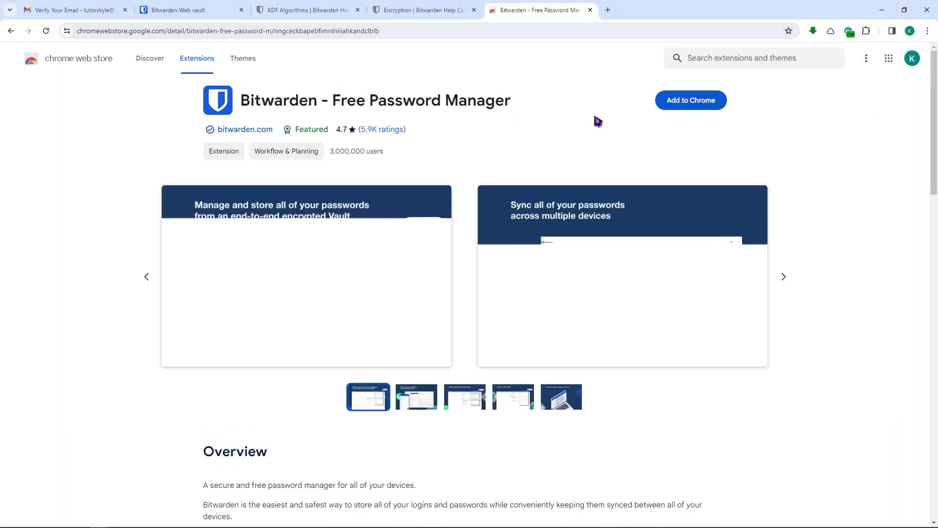
pyautogui.click(682, 104)
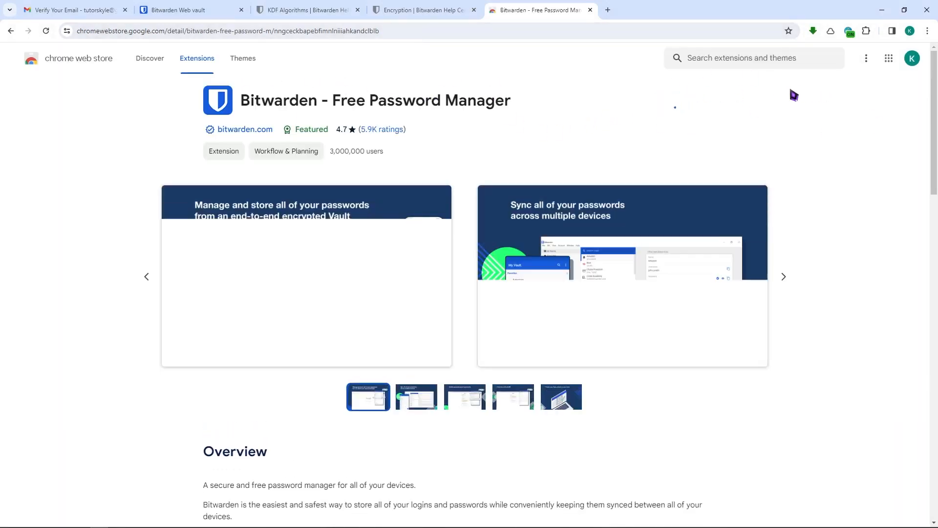
pyautogui.click(501, 132)
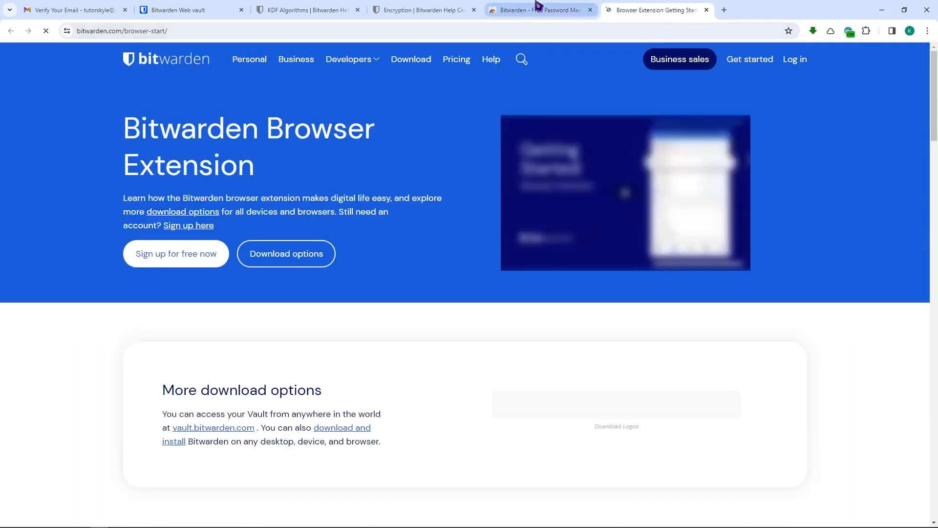
# Close the Bitwarden getting started tab and pin Bitwarden in the Extensions menu
pyautogui.click(538, 10)
pyautogui.click(657, 10)
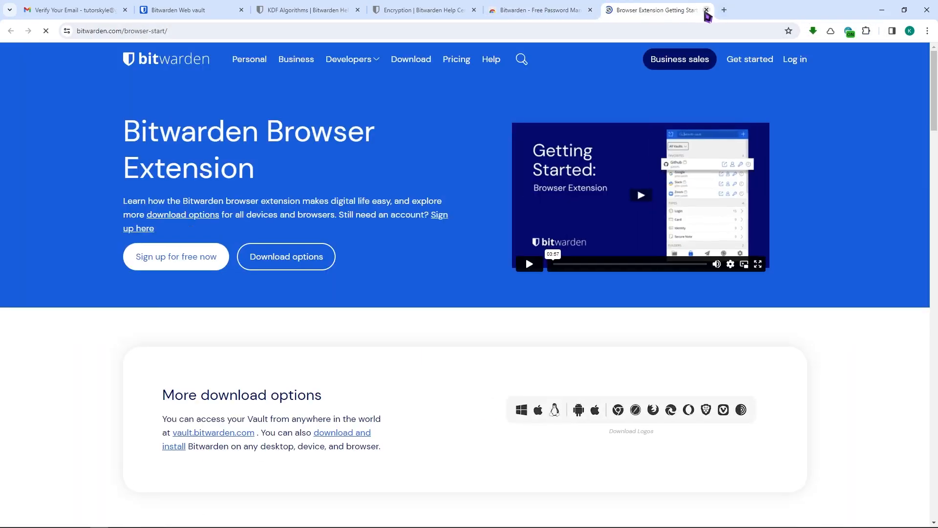
pyautogui.click(706, 10)
pyautogui.click(867, 31)
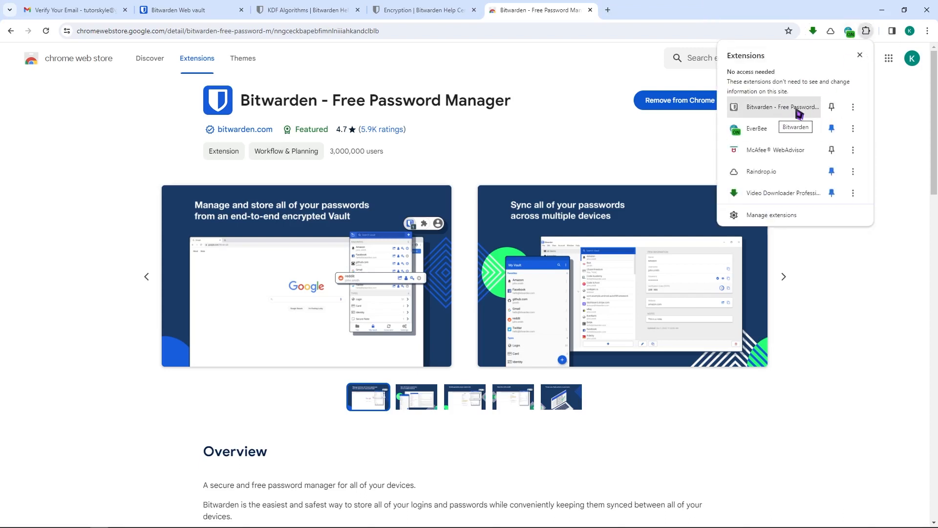
pyautogui.click(833, 107)
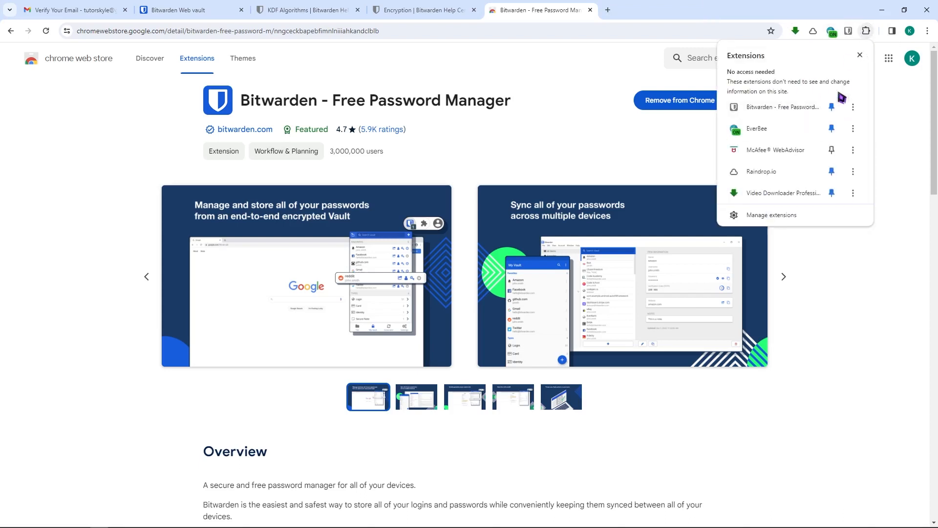
pyautogui.click(910, 113)
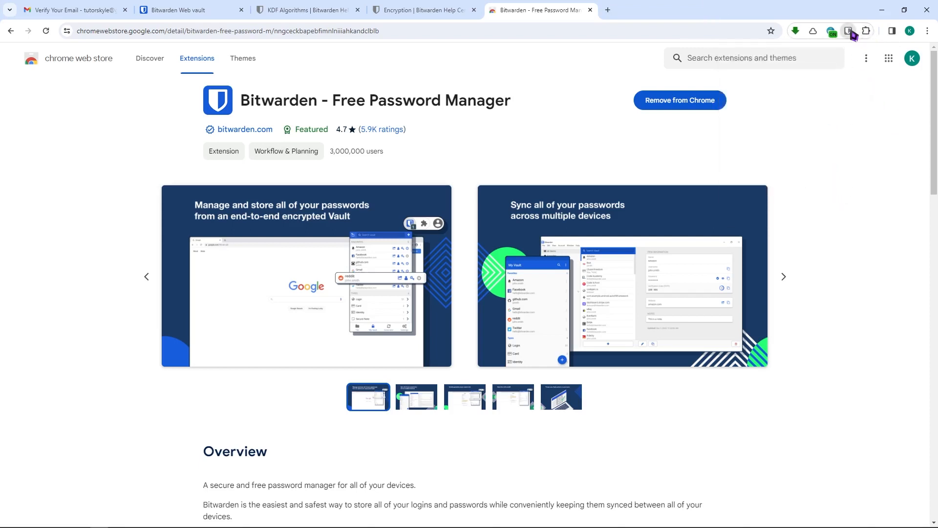
# In the Bitwarden extension, autofill the account email, tick Remember email and continue
pyautogui.click(850, 31)
pyautogui.click(771, 192)
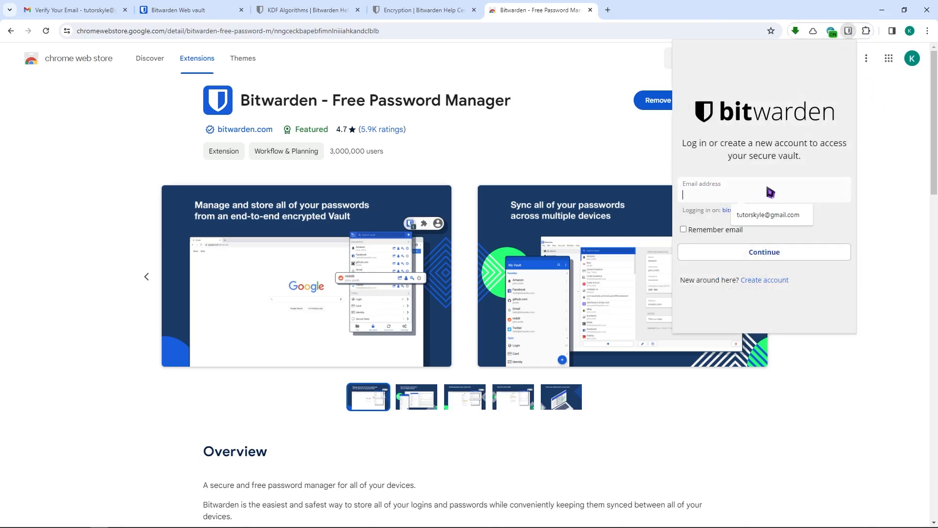
pyautogui.click(782, 214)
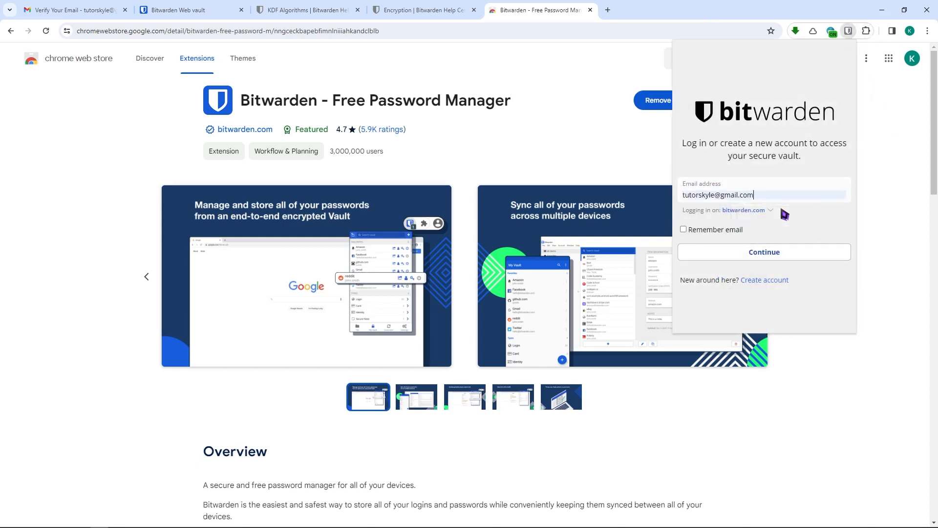
pyautogui.click(726, 232)
pyautogui.click(759, 253)
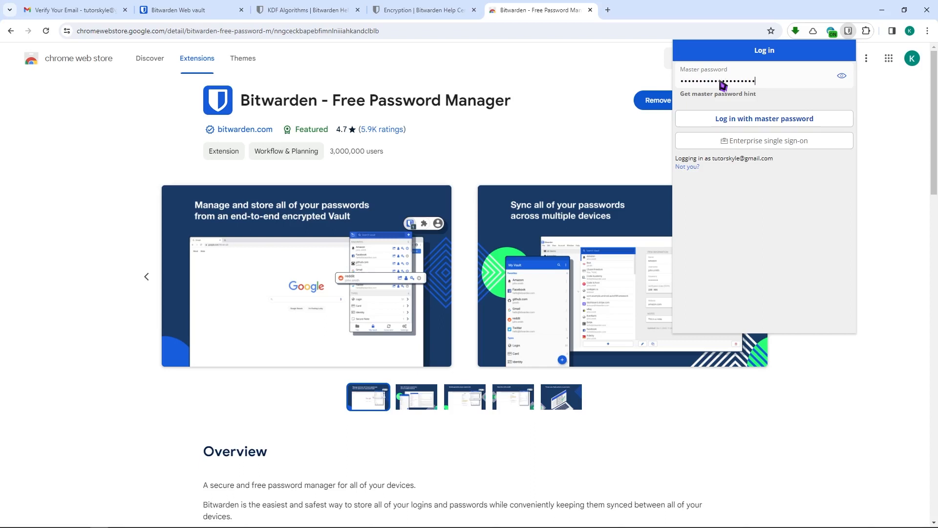
# Log in with the master password and submit the authenticator verification code
pyautogui.click(758, 119)
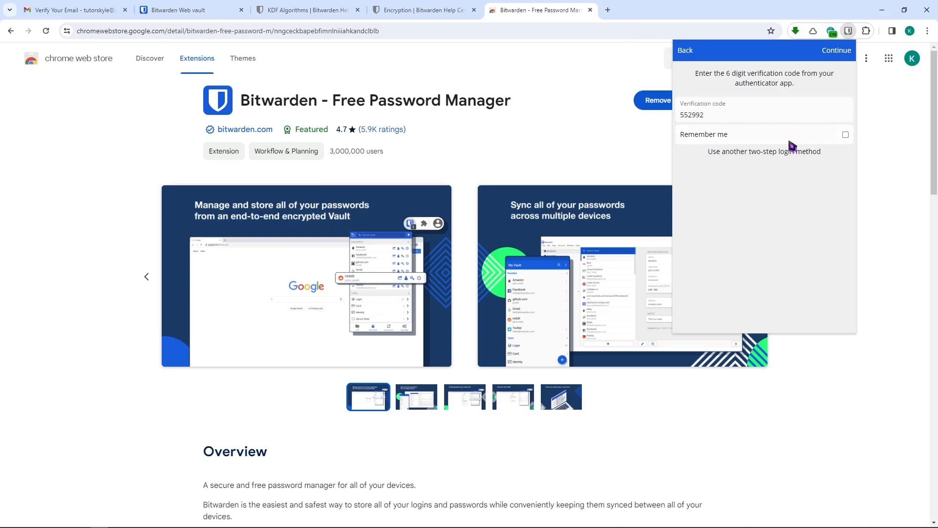
pyautogui.doubleClick(759, 116)
pyautogui.click(836, 51)
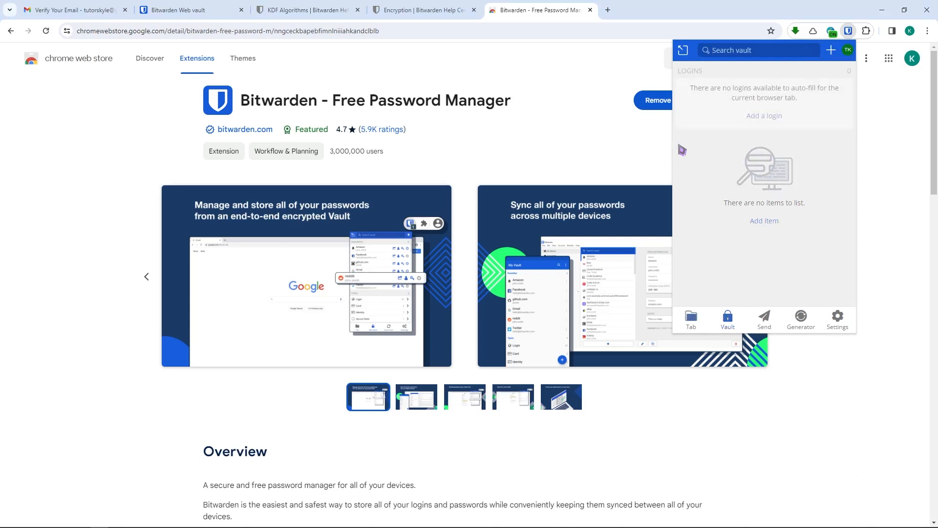
# Go to gokitty.com/signup in a new tab by typing 'goki' in the address bar
pyautogui.click(609, 14)
pyautogui.write('goki')
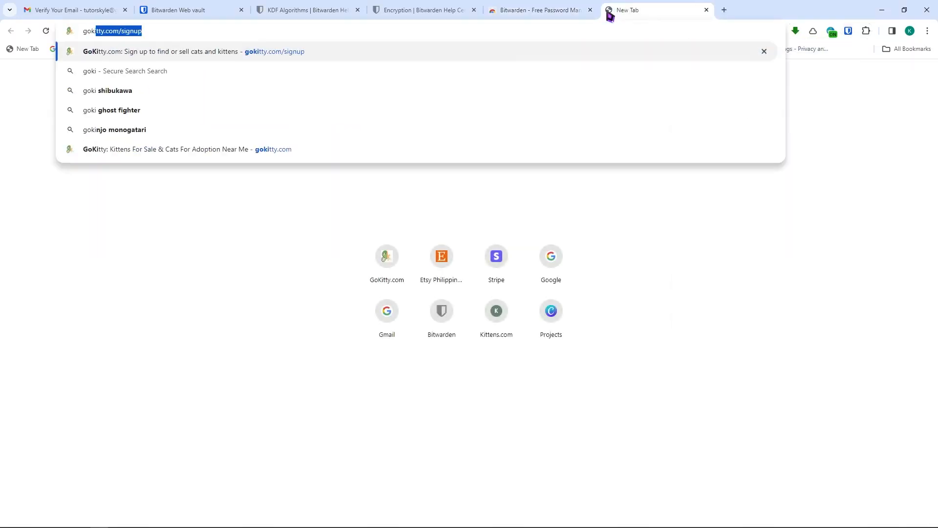
pyautogui.press('Return')
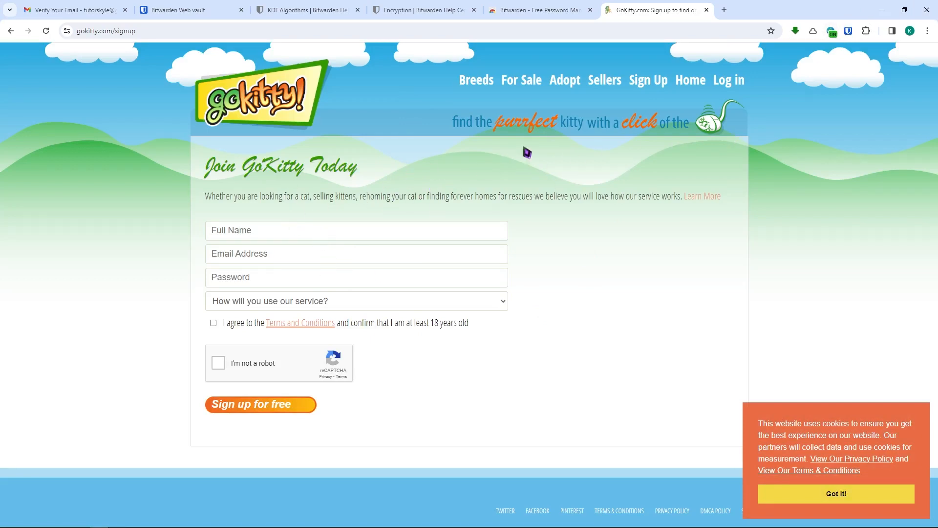
# Autofill the Full Name and Email Address fields on the GoKitty join form
pyautogui.click(269, 239)
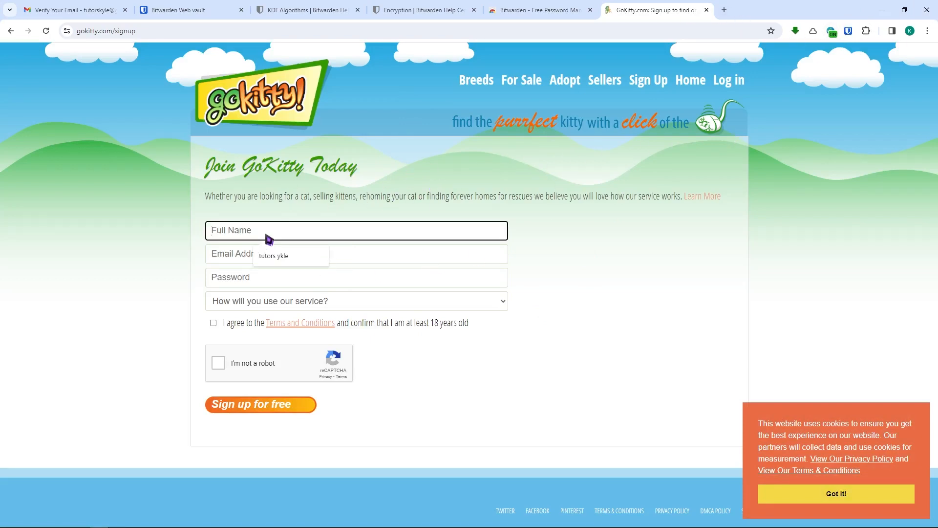
pyautogui.click(271, 256)
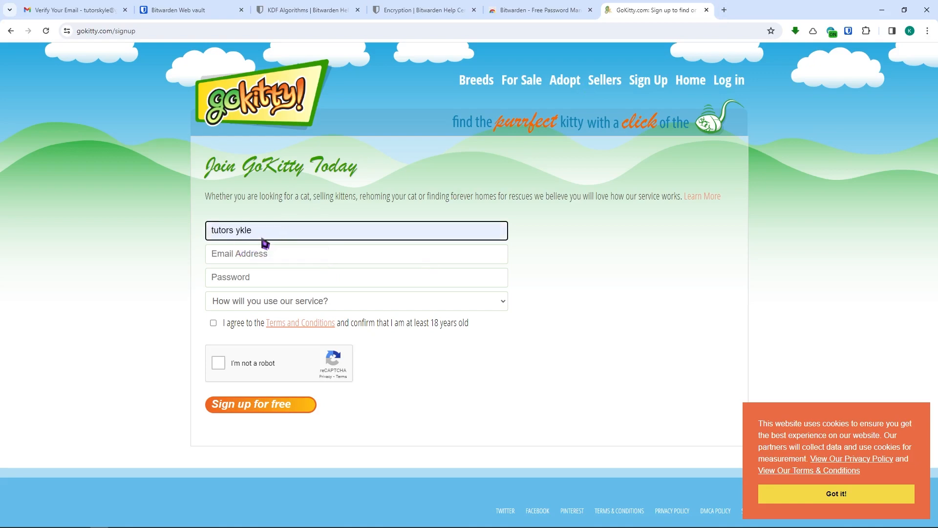
pyautogui.click(259, 259)
pyautogui.click(293, 279)
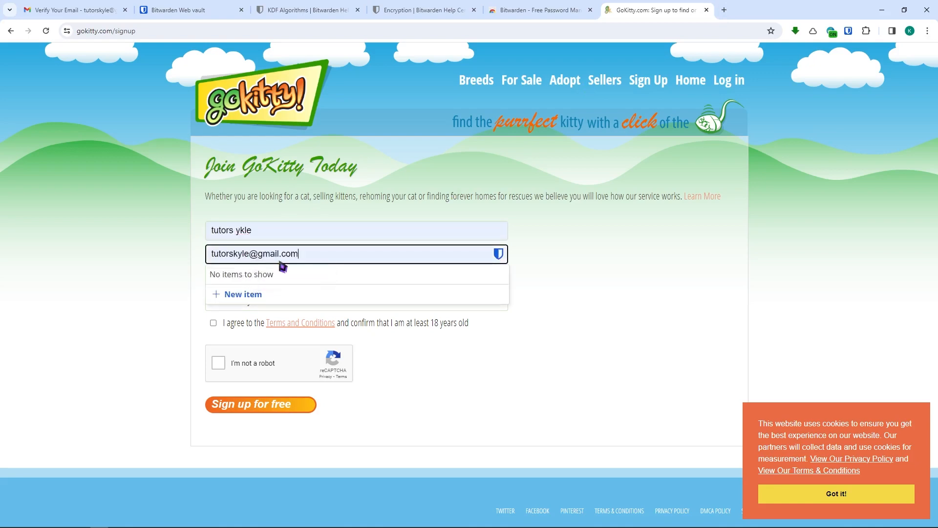
pyautogui.click(350, 227)
# From the Password field's Bitwarden suggestions, start a new login item for gokitty.com
pyautogui.click(265, 280)
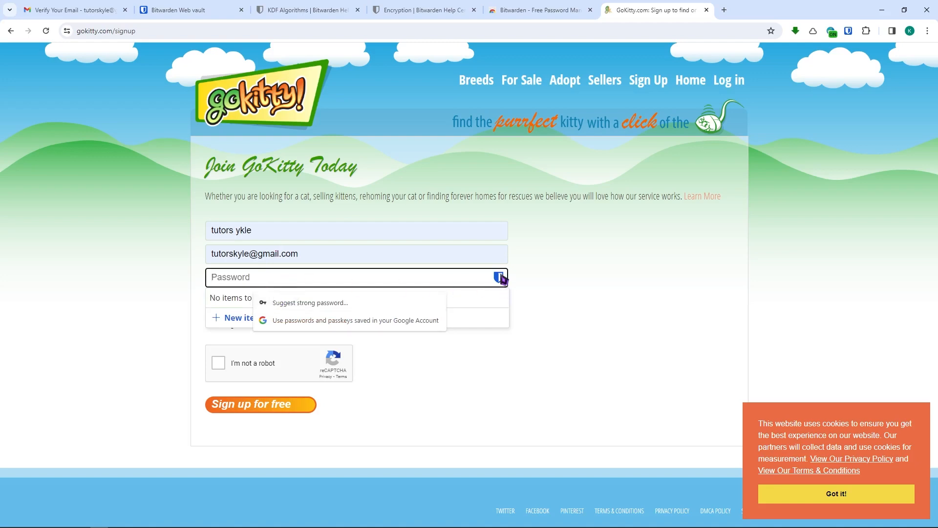
pyautogui.click(500, 277)
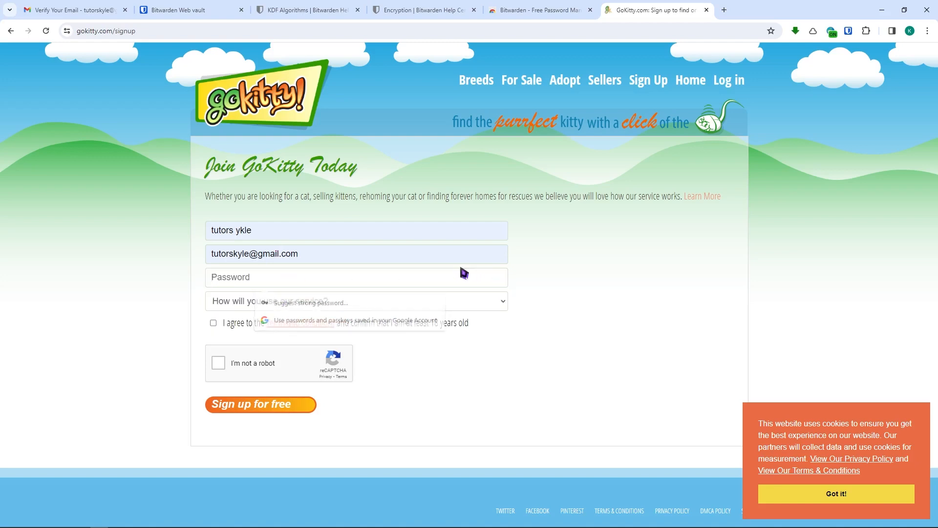
pyautogui.click(311, 279)
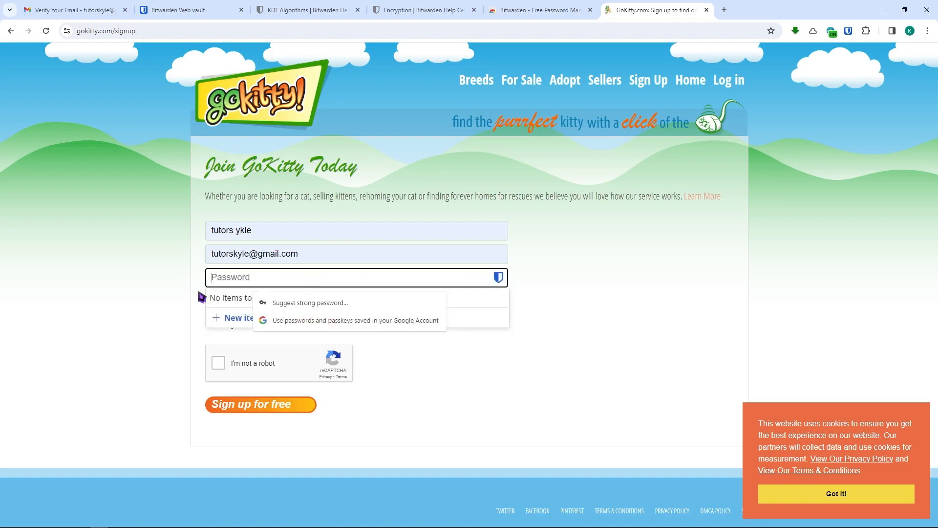
pyautogui.click(237, 318)
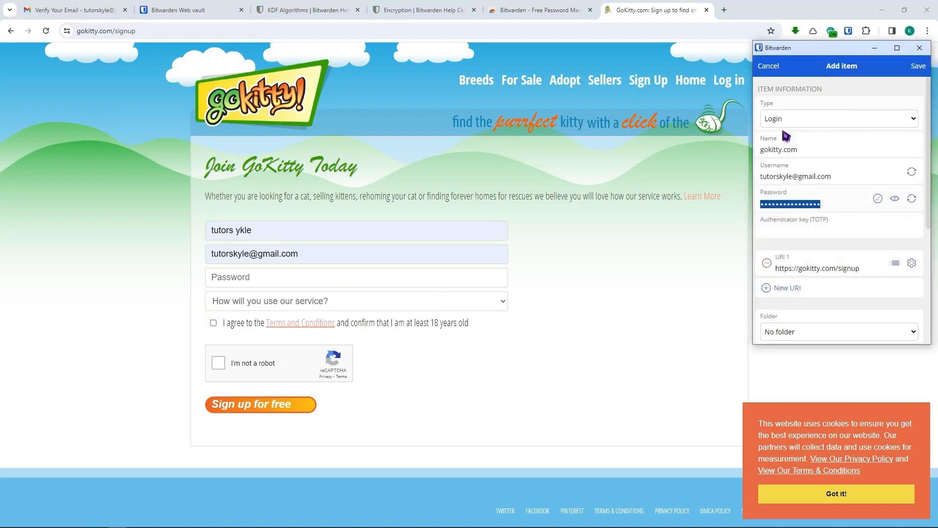
# Reveal the gokitty.com item's password, request a generated one, and confirm overwriting it
pyautogui.click(819, 190)
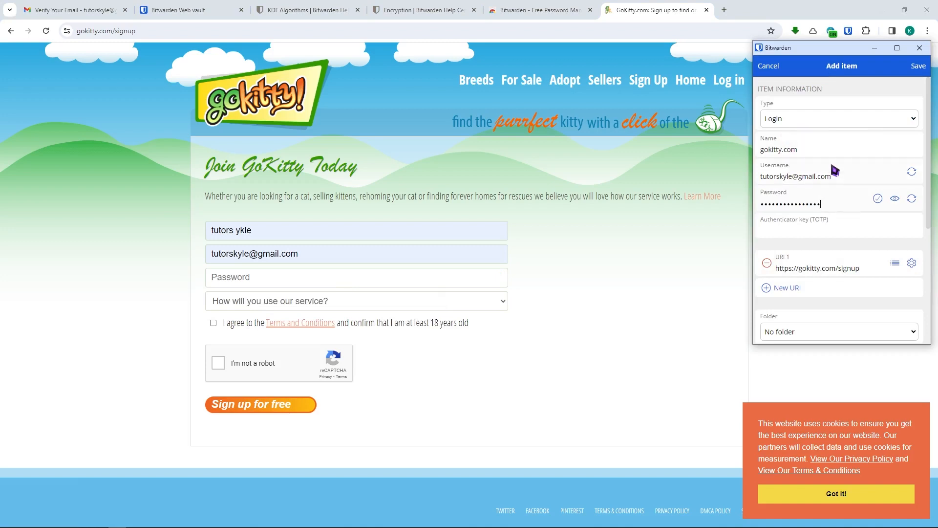
pyautogui.scroll(-4, 844, 208)
pyautogui.scroll(4, 839, 217)
pyautogui.click(895, 199)
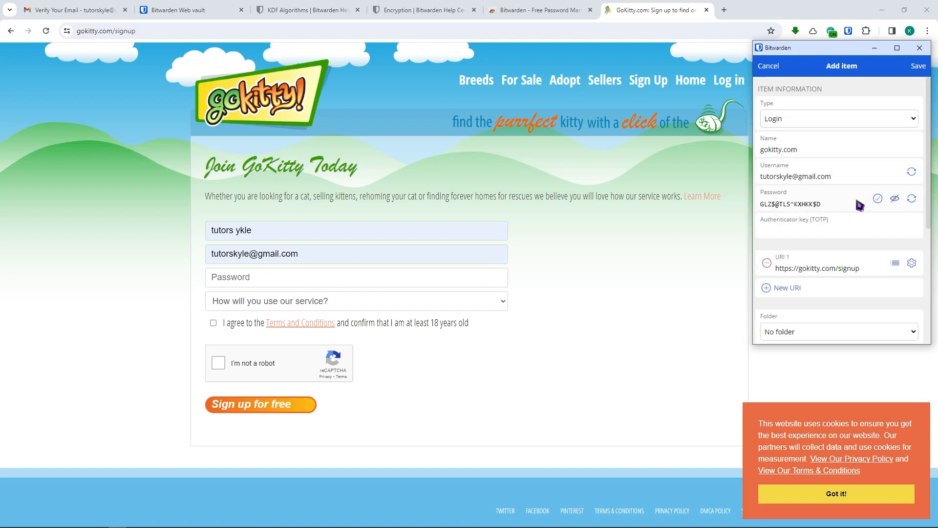
pyautogui.click(912, 199)
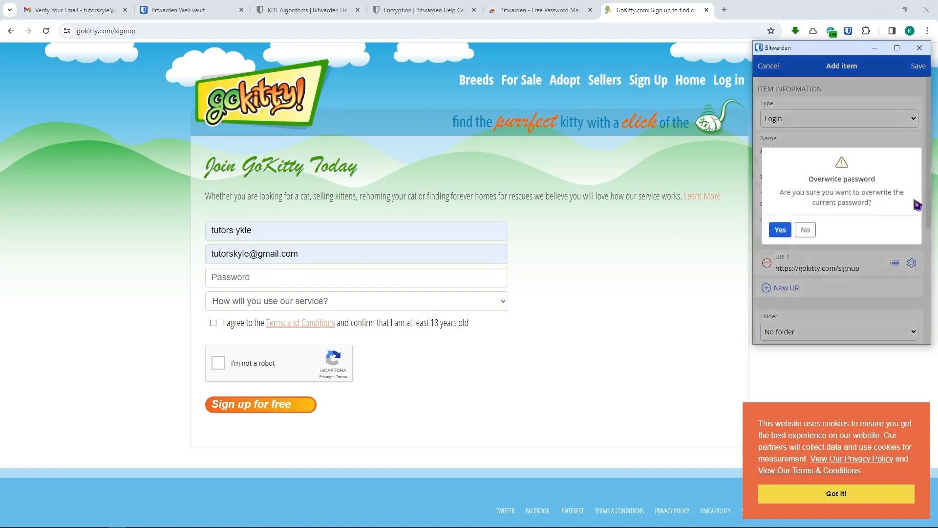
pyautogui.click(781, 233)
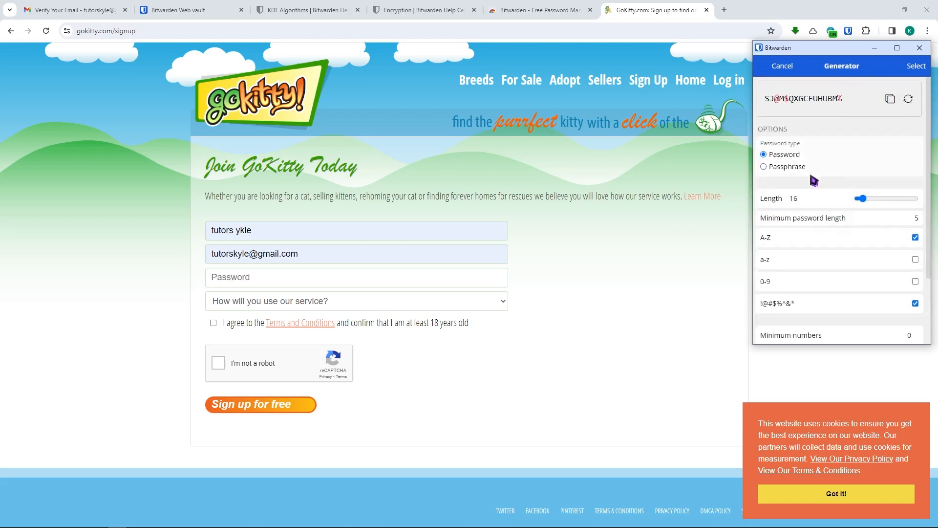
# Set the generator to exclude lowercase letters and numbers, with length 18
pyautogui.scroll(-1, 814, 181)
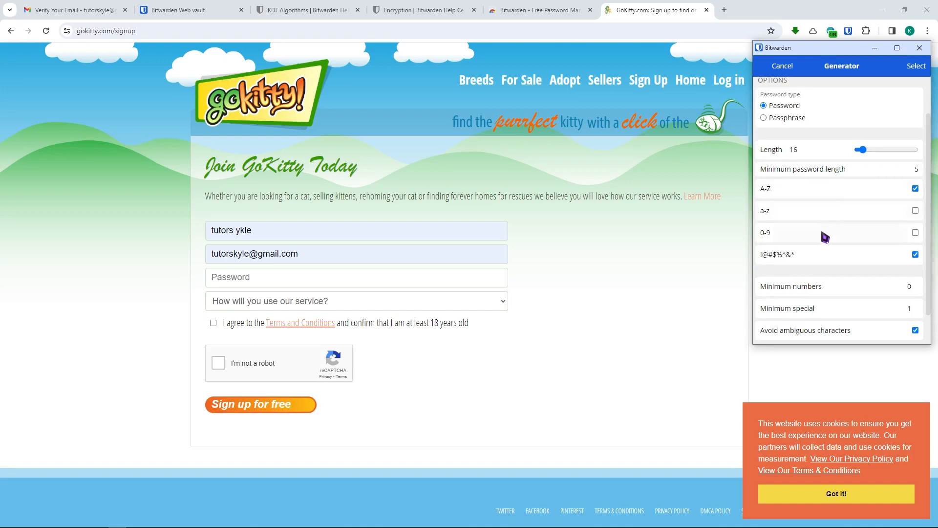
pyautogui.click(838, 213)
pyautogui.scroll(1, 839, 229)
pyautogui.click(861, 282)
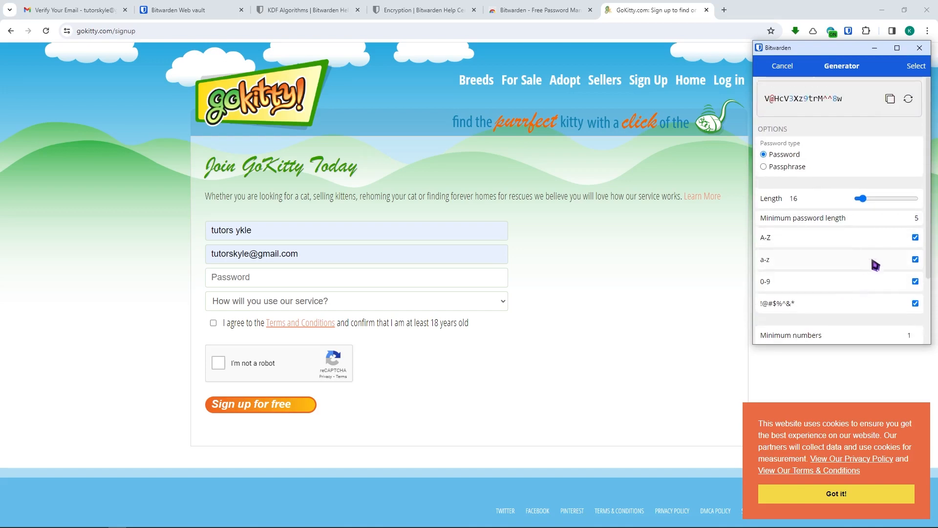
pyautogui.click(876, 265)
pyautogui.click(877, 282)
pyautogui.moveTo(861, 199)
pyautogui.mouseDown()
pyautogui.moveTo(907, 199)
pyautogui.moveTo(882, 218)
pyautogui.moveTo(861, 197)
pyautogui.mouseUp()
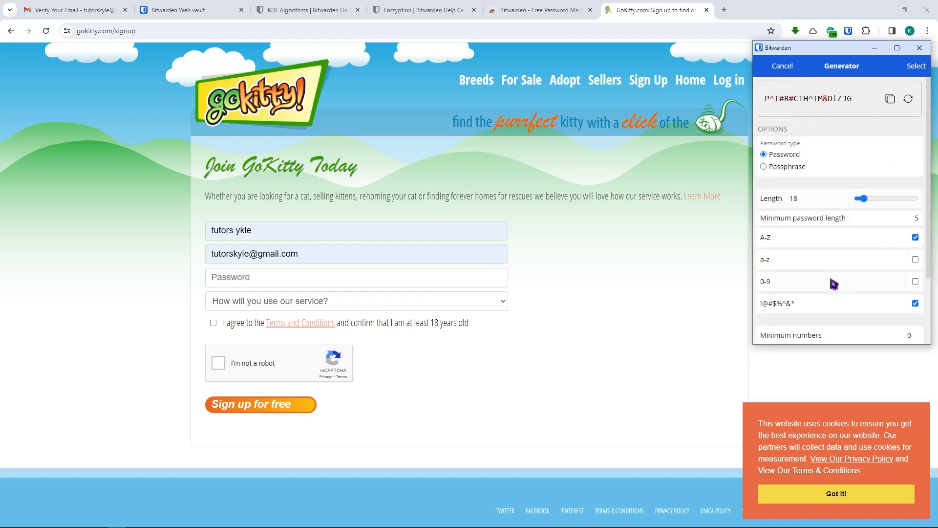
# Use the generated 18-character password for the gokitty.com login item
pyautogui.scroll(-2, 835, 284)
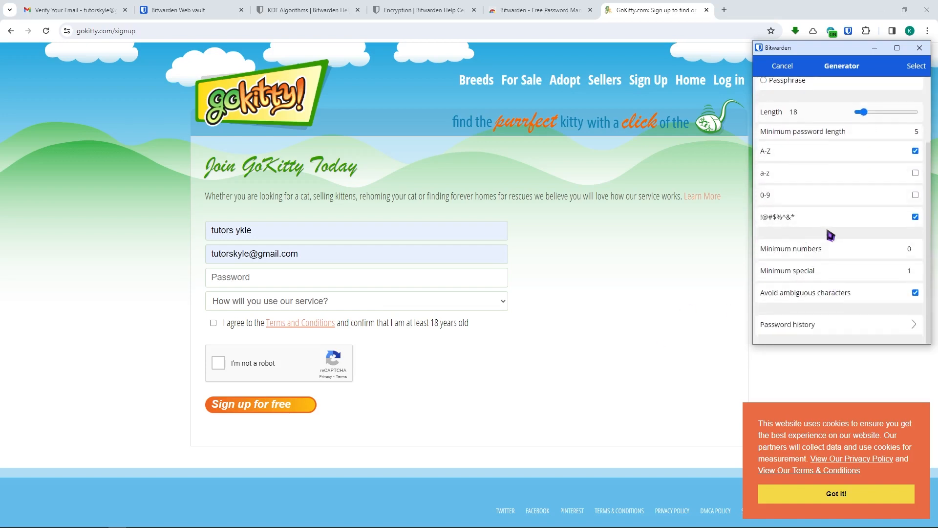
pyautogui.scroll(3, 832, 218)
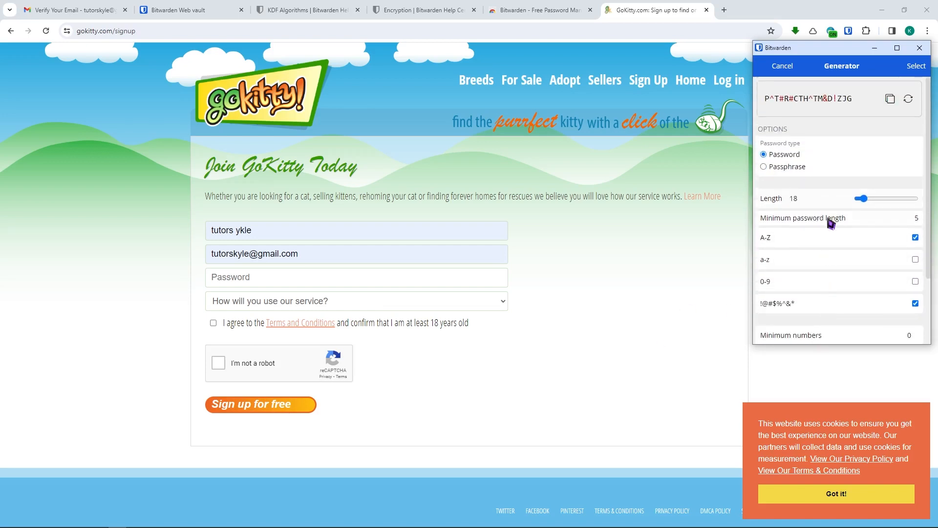
pyautogui.scroll(-3, 826, 151)
pyautogui.scroll(1, 831, 211)
pyautogui.scroll(2, 831, 211)
pyautogui.click(915, 67)
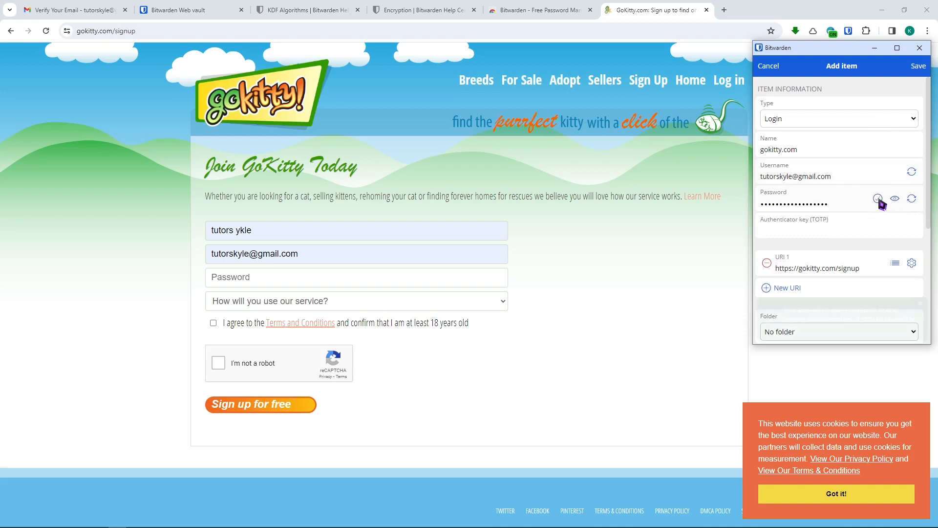
pyautogui.scroll(-3, 862, 211)
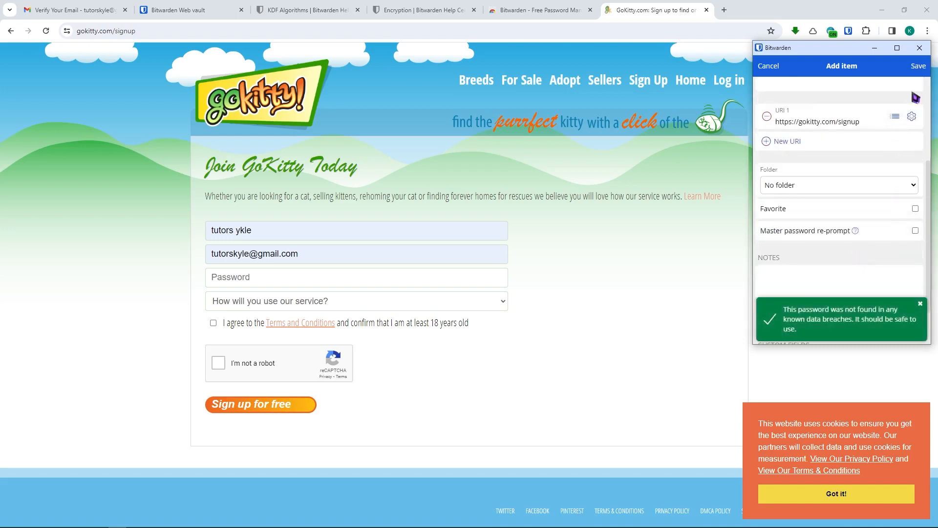
# Save the gokitty.com login, autofill the signup password, and choose Looking for a kitty
pyautogui.click(917, 72)
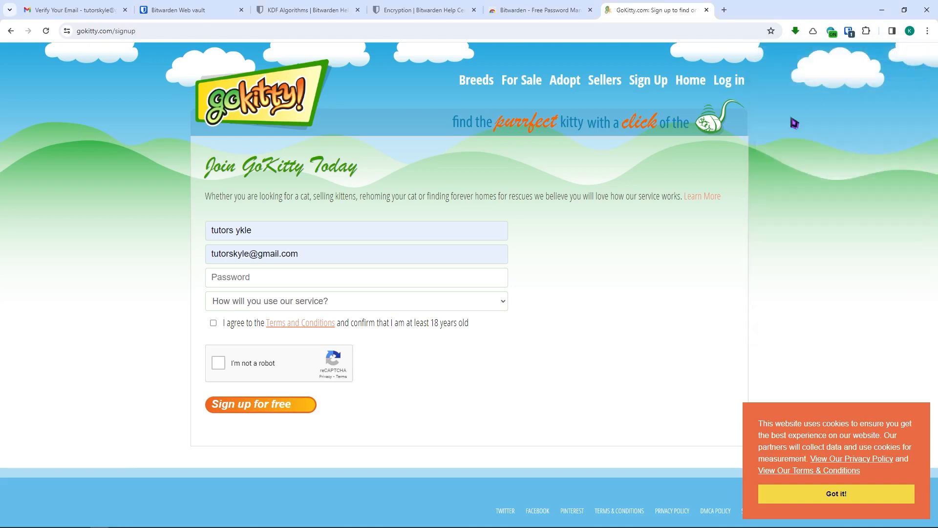
pyautogui.click(257, 279)
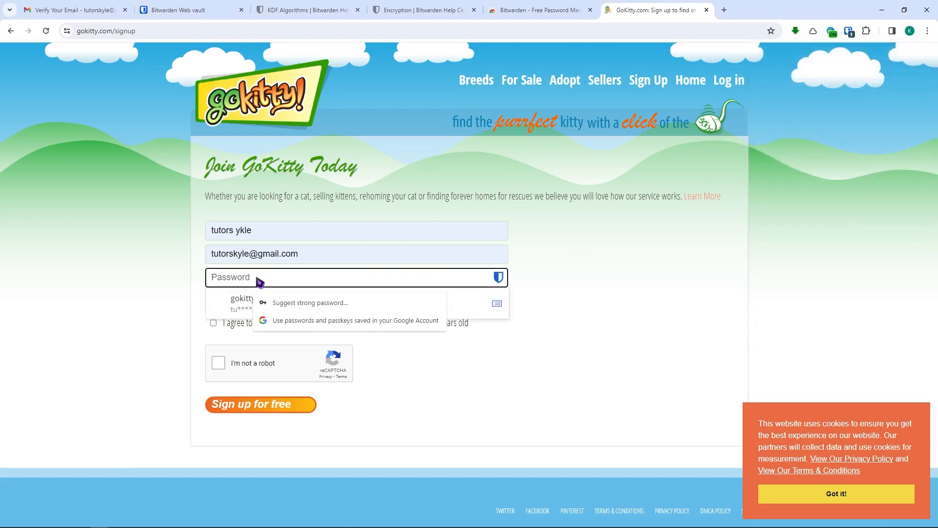
pyautogui.click(238, 311)
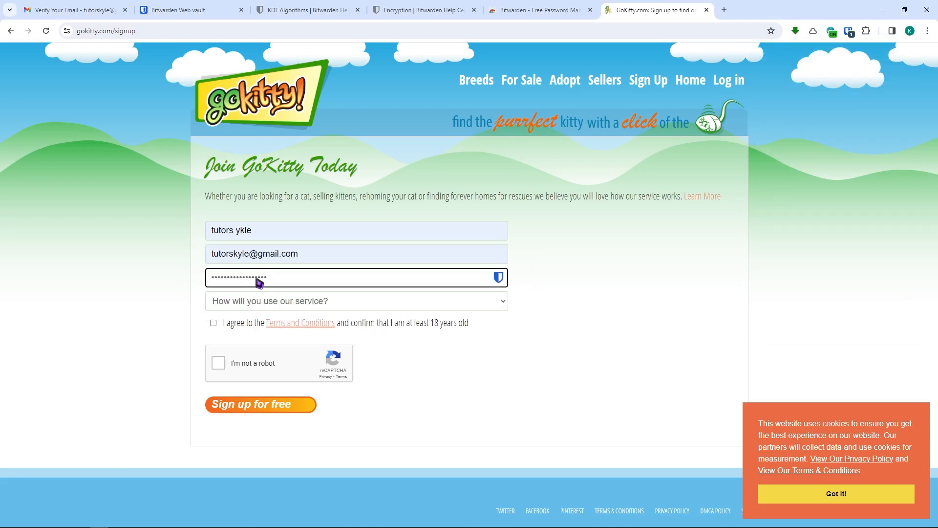
pyautogui.click(259, 307)
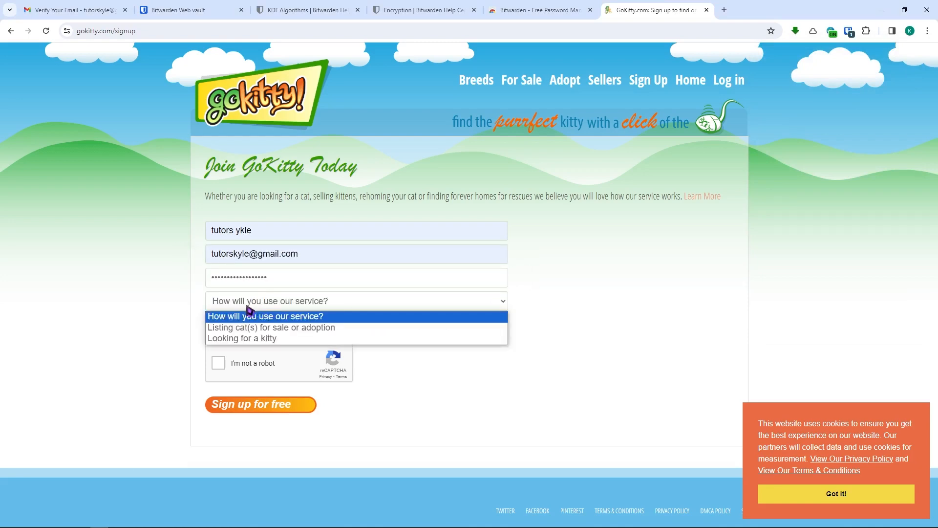
pyautogui.click(243, 338)
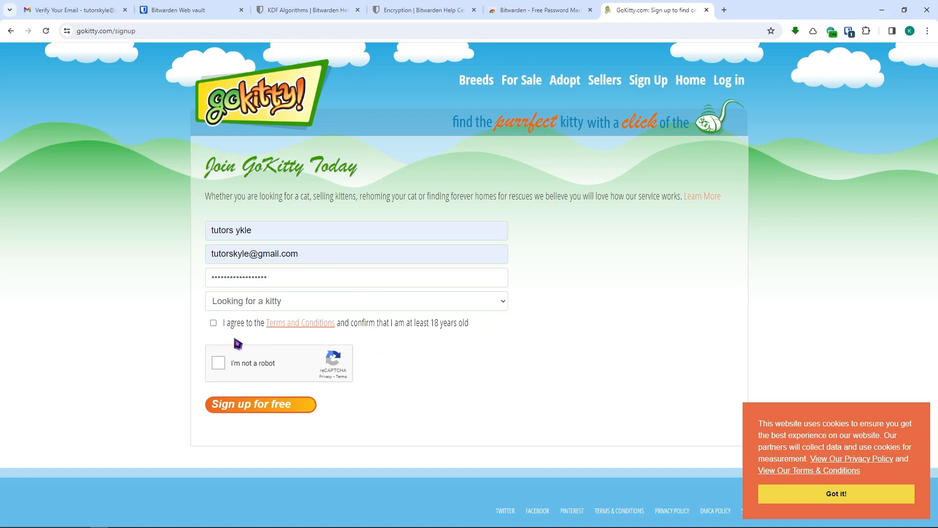
# Pass the reCAPTCHA, decline Chrome's password save, and open the verification email in Gmail
pyautogui.click(220, 364)
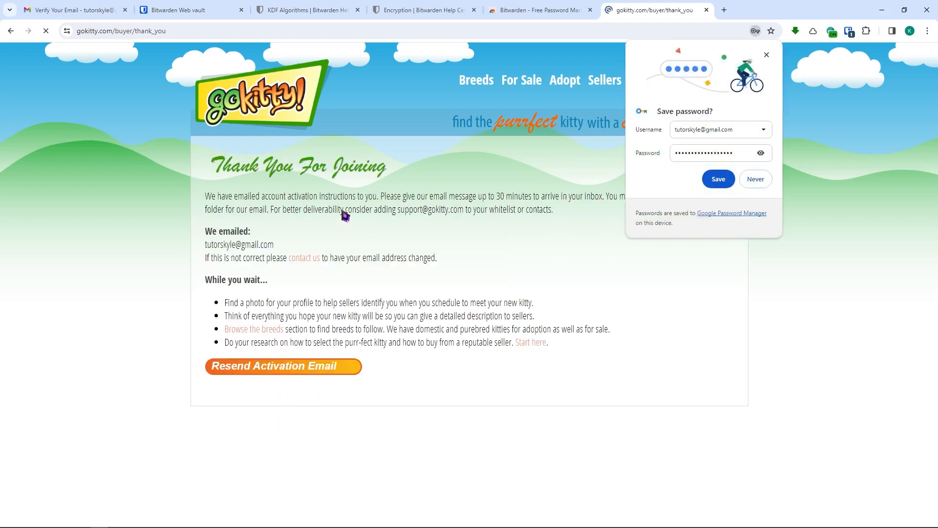
pyautogui.moveTo(228, 209); pyautogui.dragTo(318, 204)
pyautogui.click(384, 225)
pyautogui.click(744, 182)
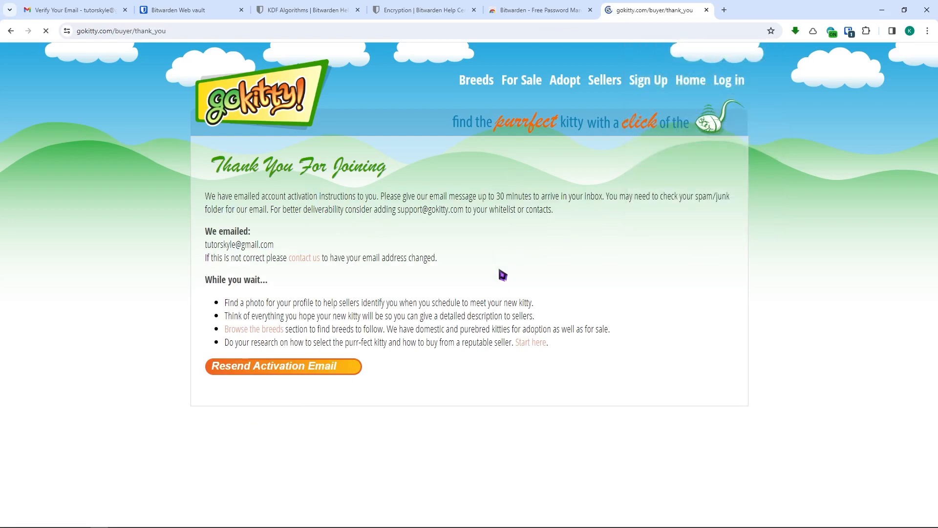
pyautogui.click(87, 9)
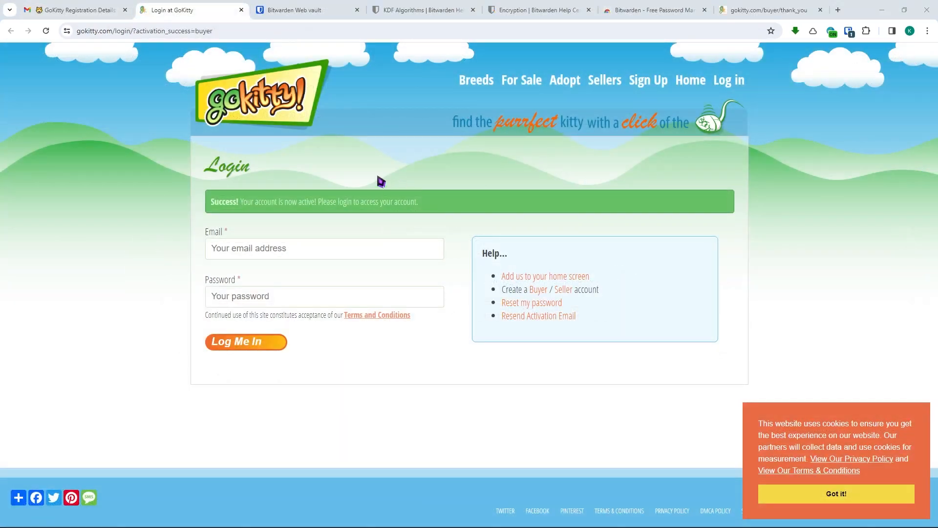
# Log in to GoKitty with the Bitwarden-filled gokitty.com credentials, then log out
pyautogui.click(290, 254)
pyautogui.click(246, 234)
pyautogui.click(227, 250)
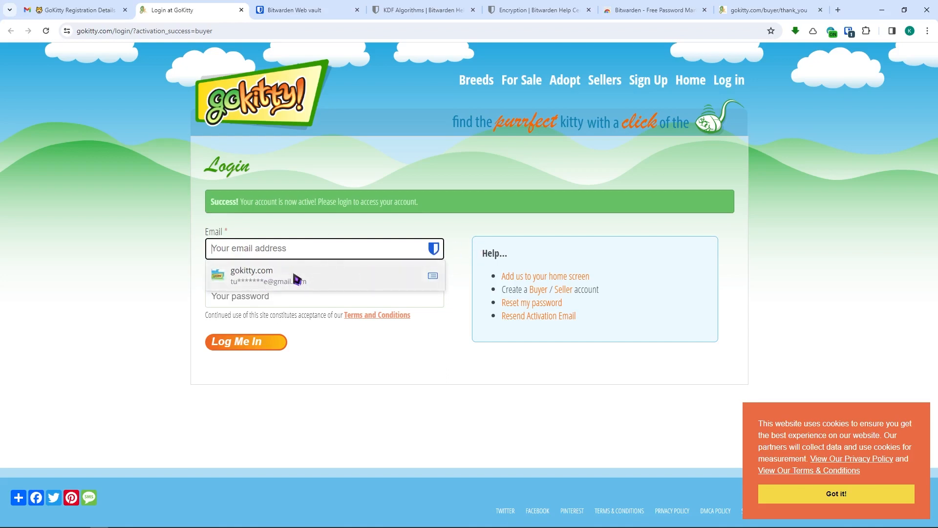
pyautogui.click(270, 279)
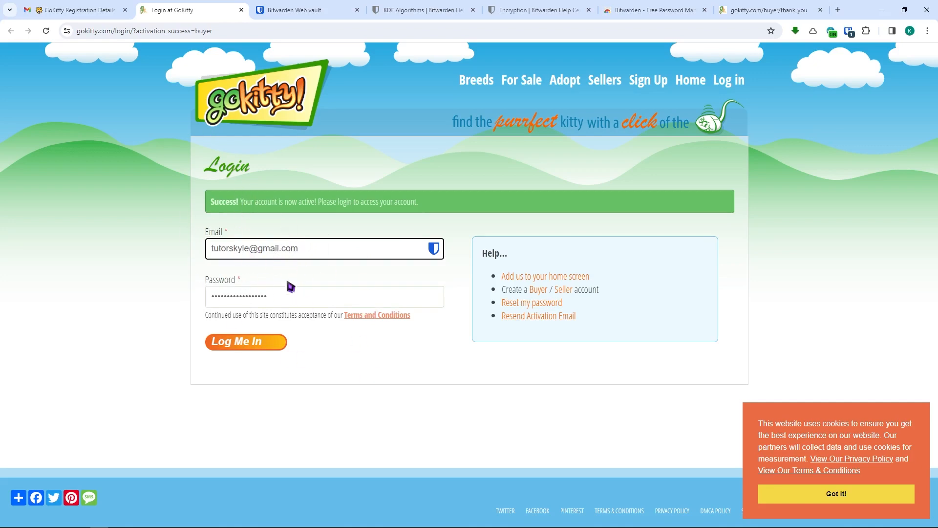
pyautogui.click(247, 348)
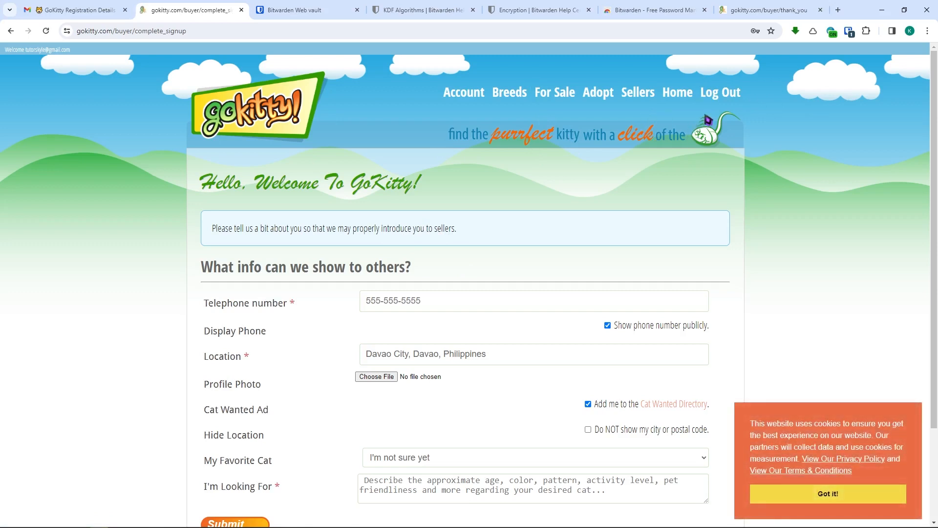
pyautogui.click(713, 97)
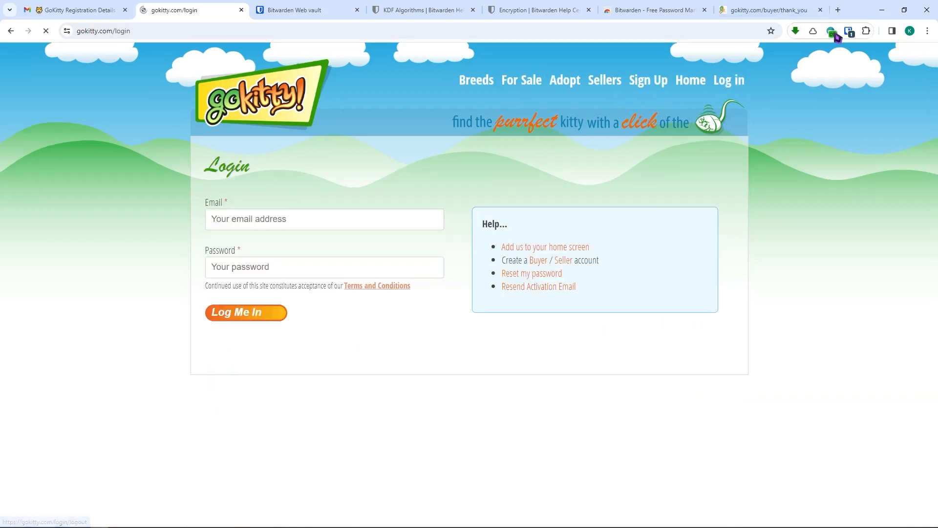
# Enable 'Auto-fill on page load' in the Bitwarden extension's Auto-fill settings
pyautogui.click(850, 31)
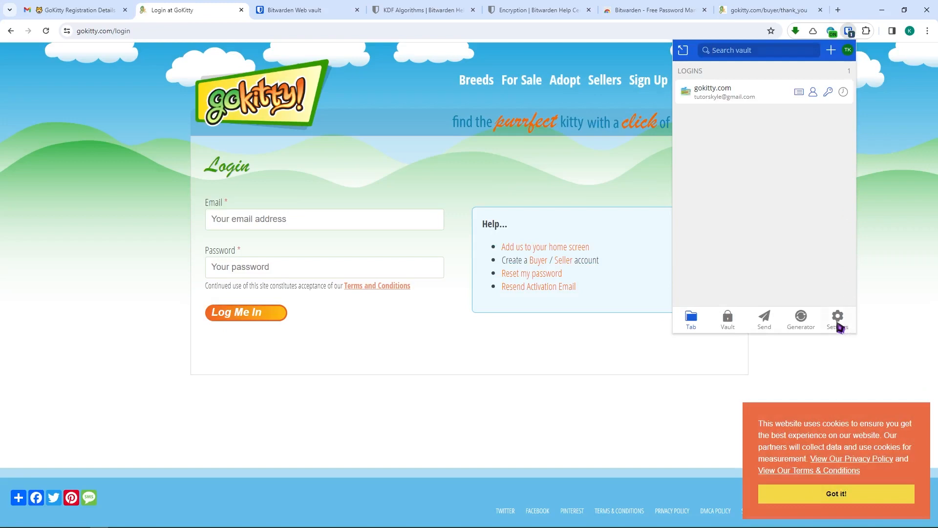
pyautogui.click(838, 319)
pyautogui.click(736, 89)
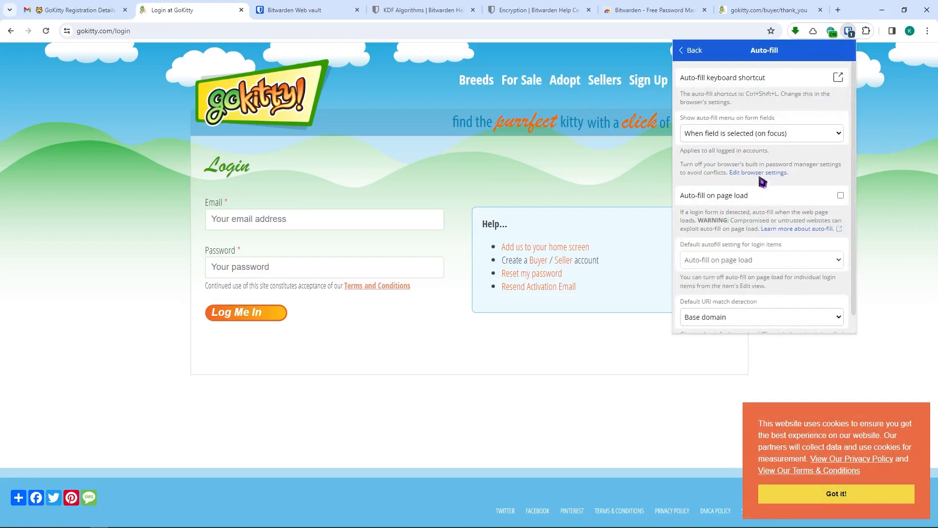
pyautogui.click(841, 195)
# Reload the GoKitty login page and sign in with the auto-filled credentials
pyautogui.click(46, 31)
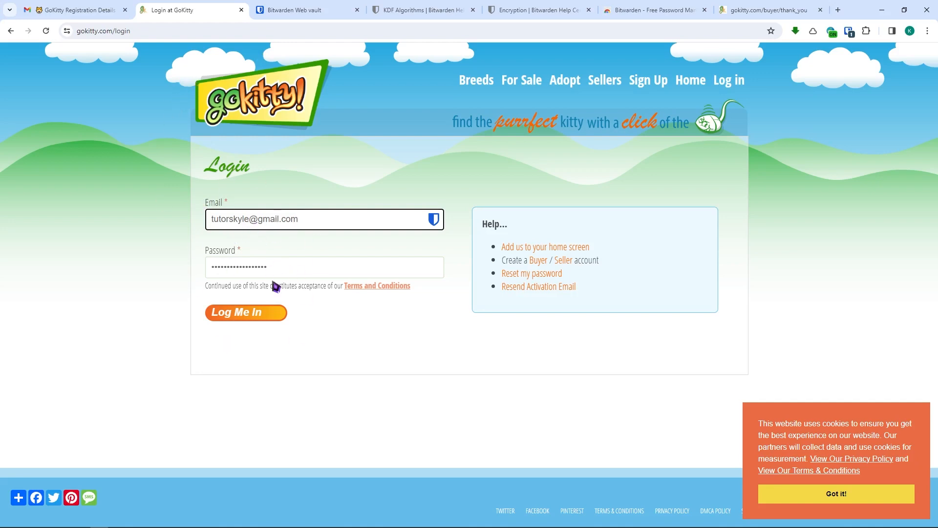
pyautogui.click(222, 313)
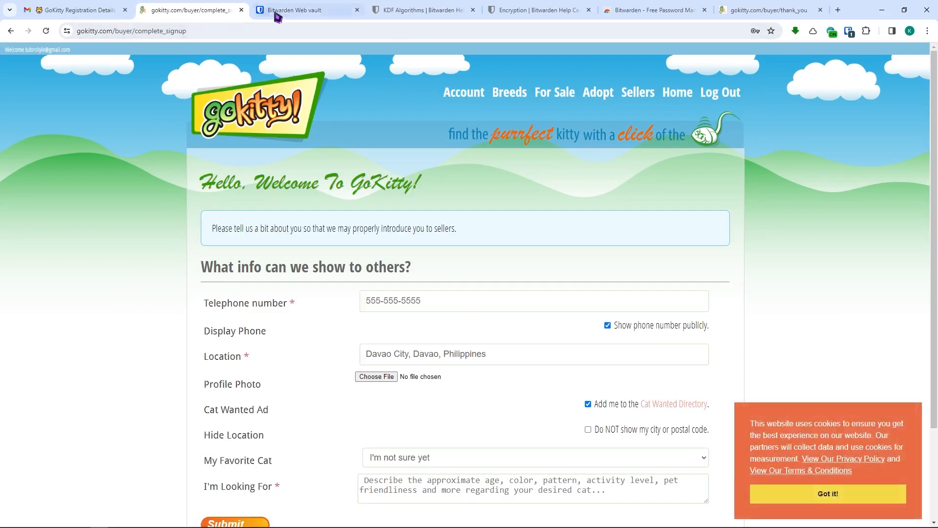
pyautogui.click(303, 11)
# Unlock the Bitwarden web vault with the account's master password
pyautogui.click(453, 174)
pyautogui.write('a')
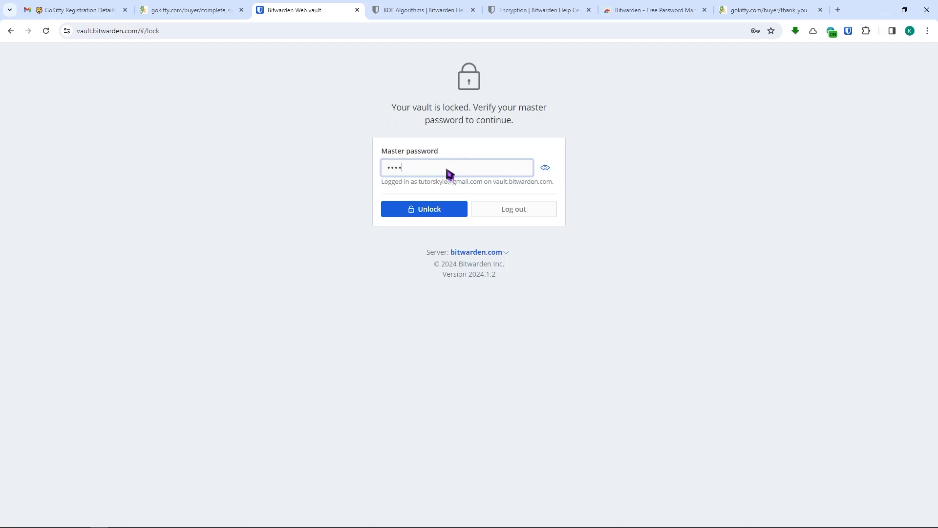
pyautogui.press('BackSpace')
pyautogui.press('Return')
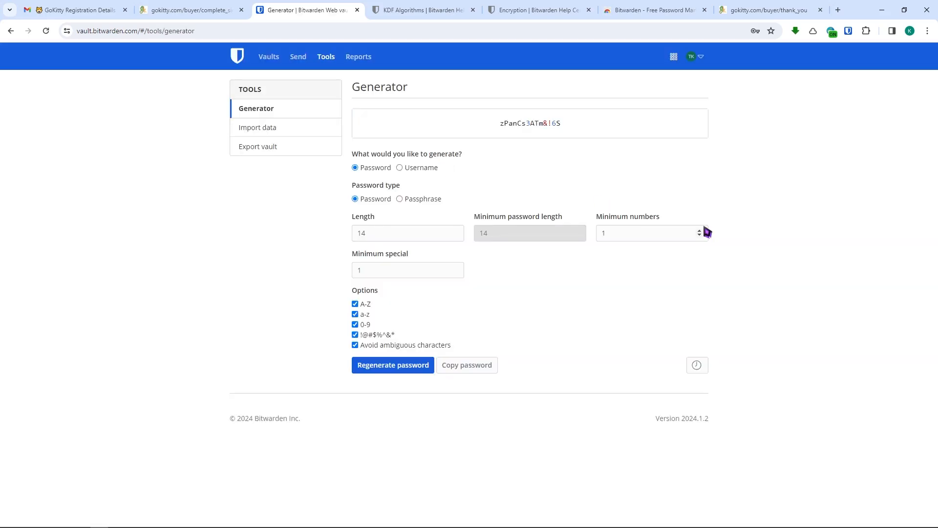
# Show all vault items, then start a new item and cancel it without saving
pyautogui.click(270, 59)
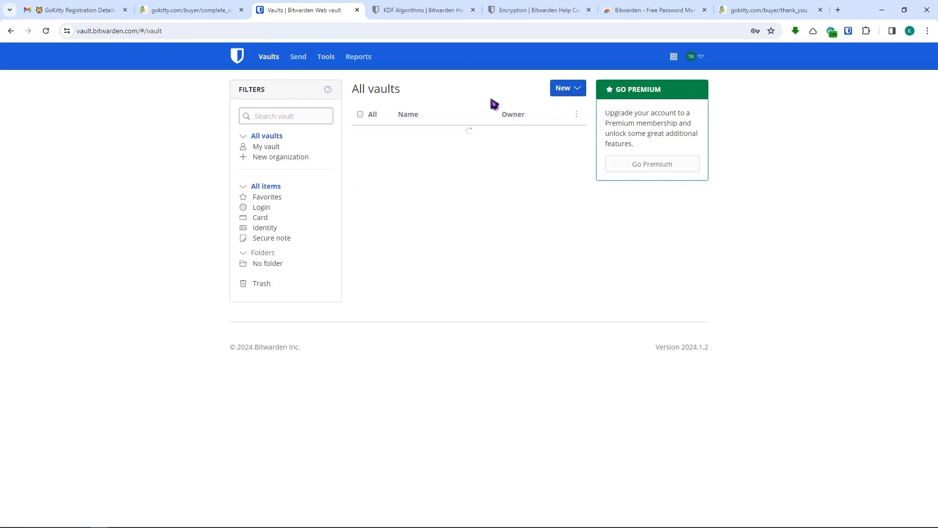
pyautogui.click(563, 89)
pyautogui.click(577, 107)
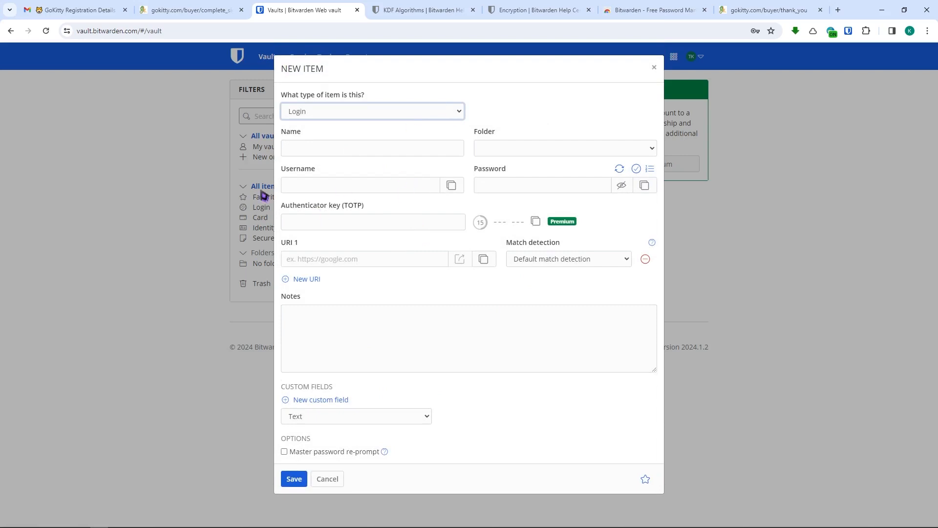
pyautogui.click(243, 198)
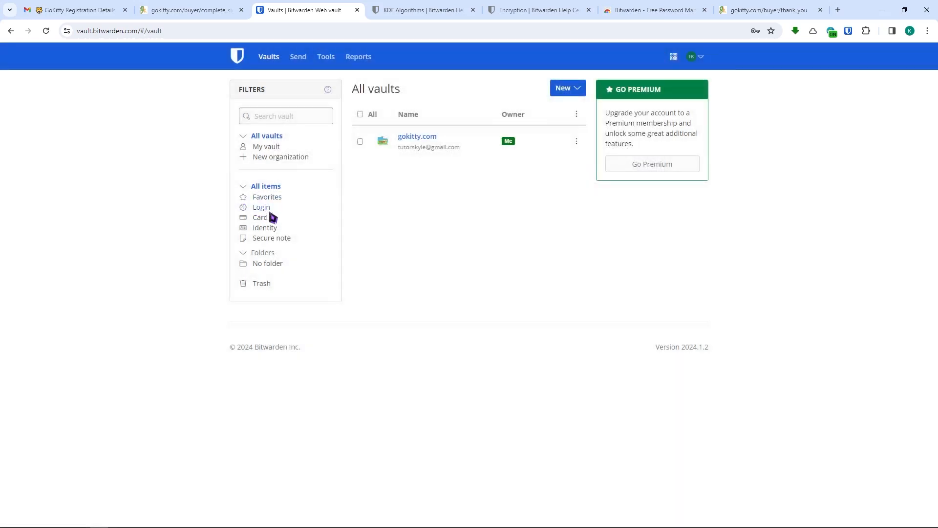